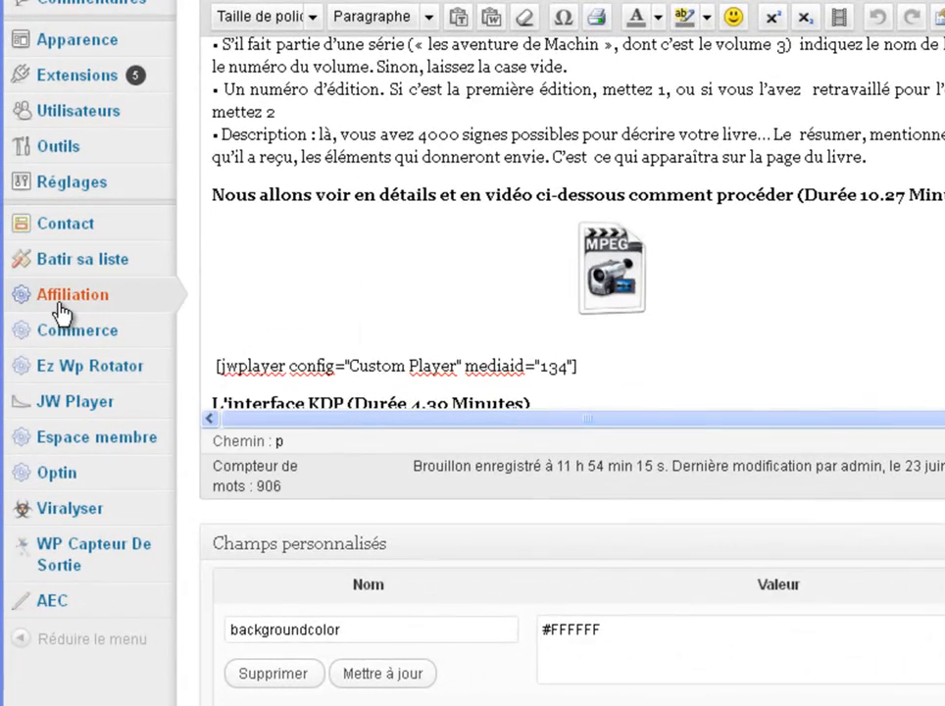
Step: Open the options of the Espace membre plugin
mouse_move(45, 350)
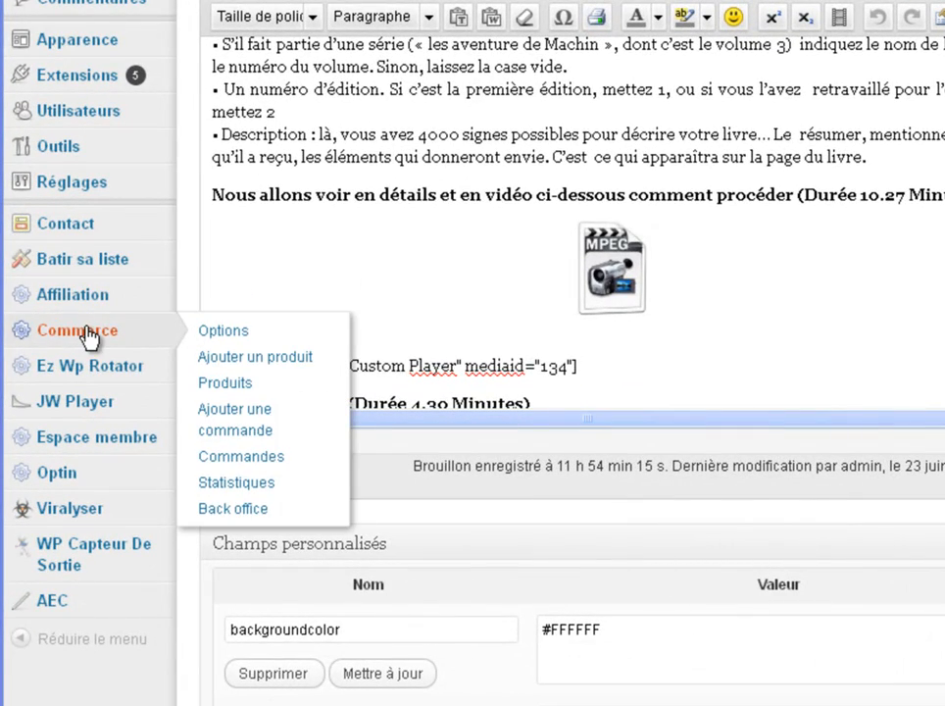
mouse_move(71, 446)
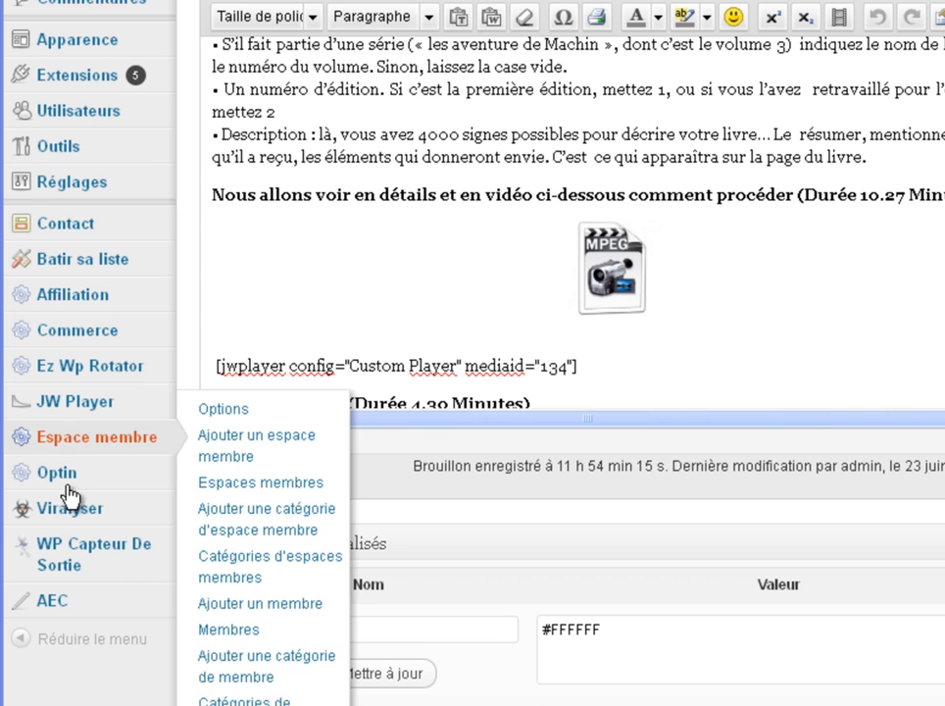
mouse_move(100, 452)
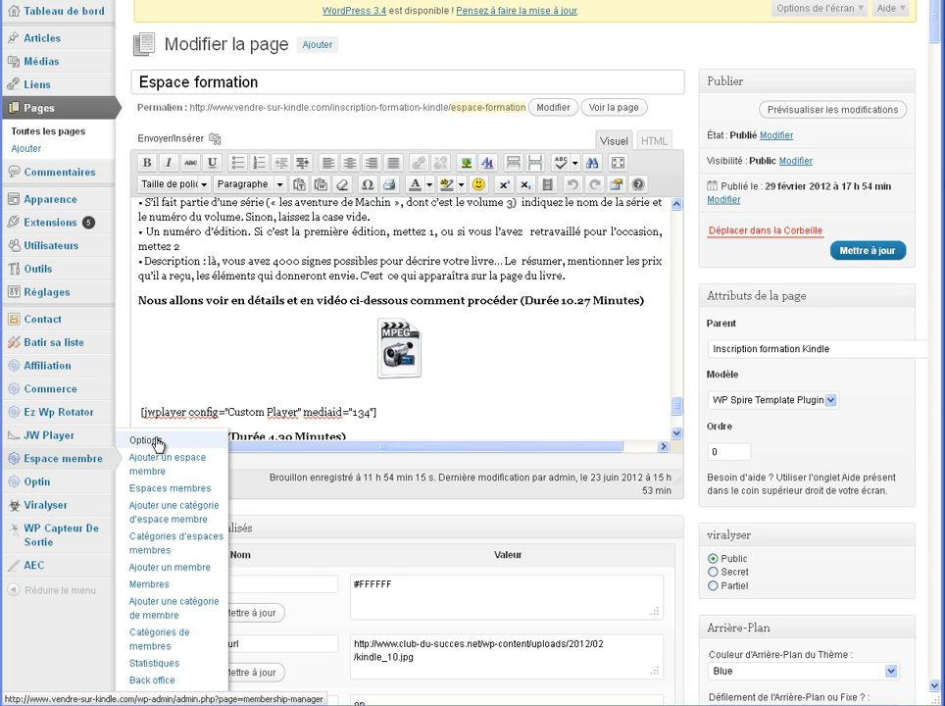
click(157, 442)
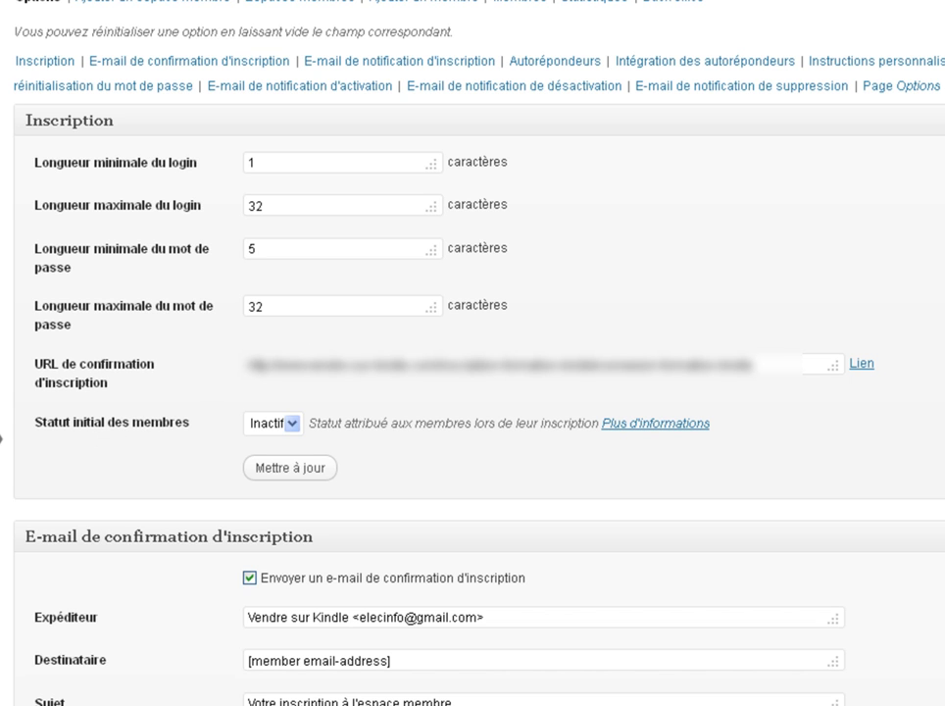
Step: Review the member registration settings and the registration confirmation and notification e-mail templates
scroll(529, 366, down, 5)
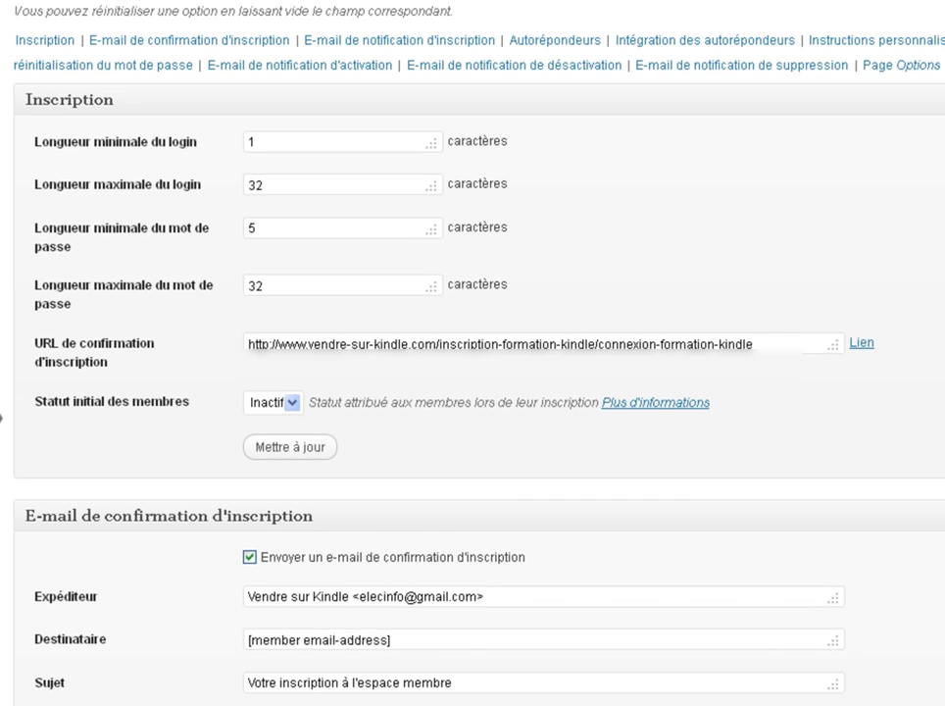
scroll(530, 366, down, 3)
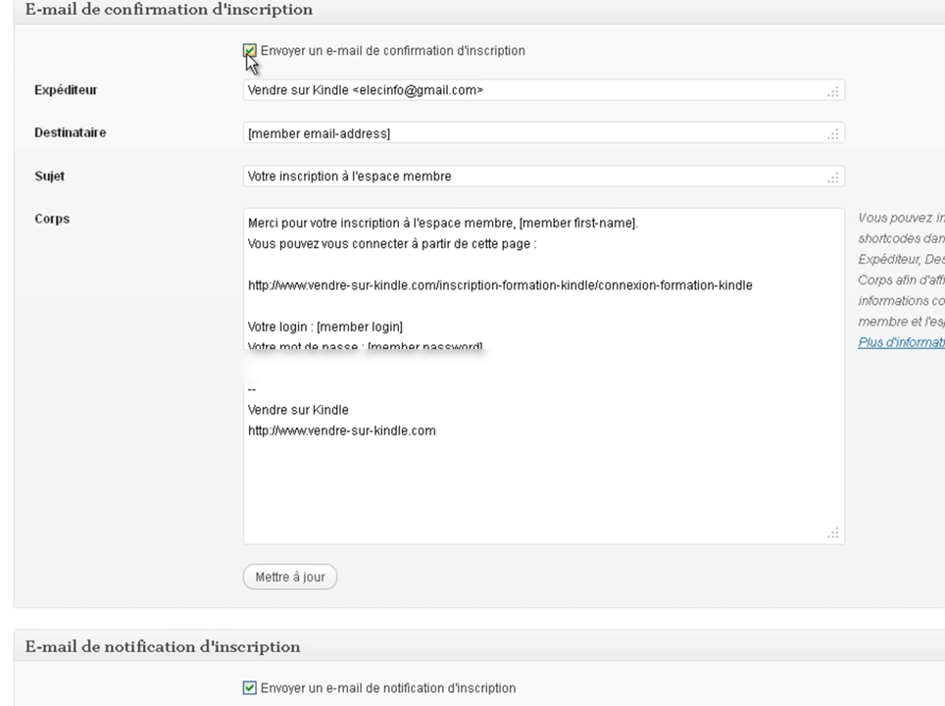
scroll(543, 377, down, 4)
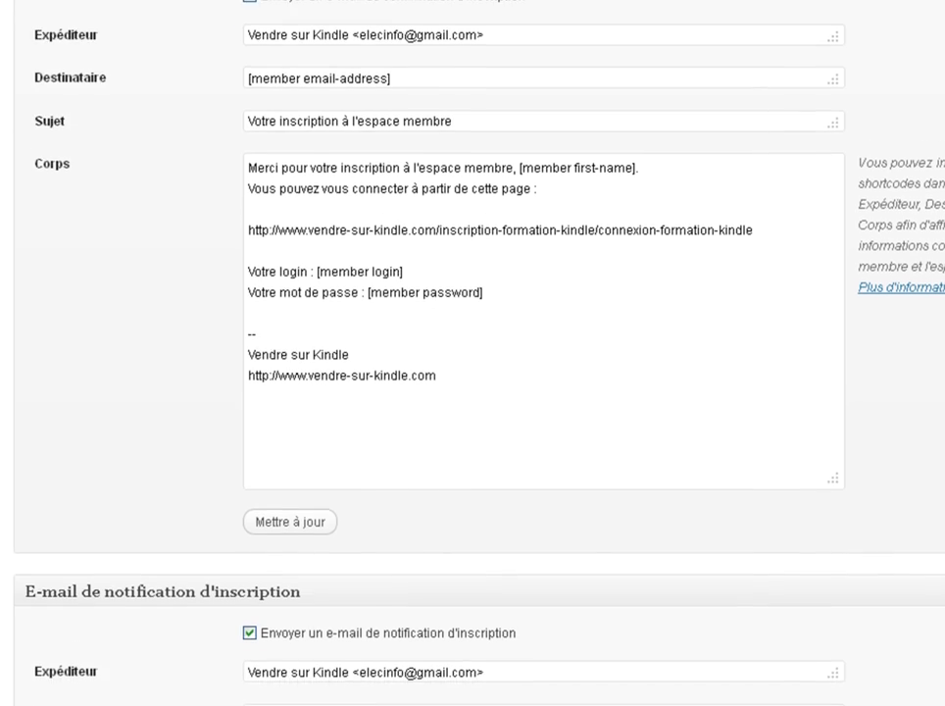
scroll(472, 392, down, 1)
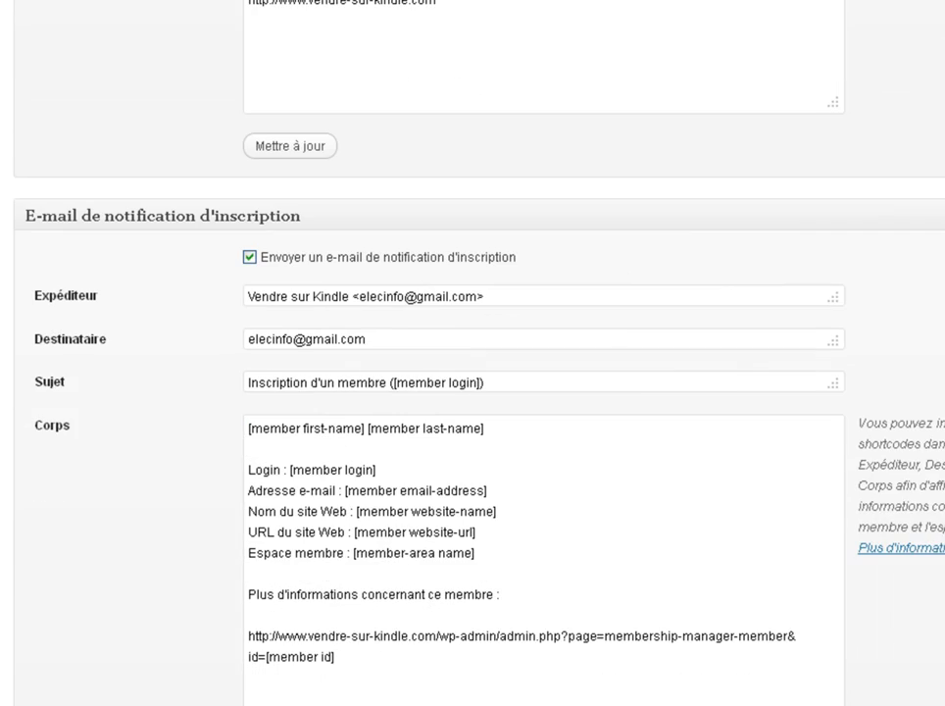
scroll(473, 392, down, 2)
scroll(473, 392, down, 1)
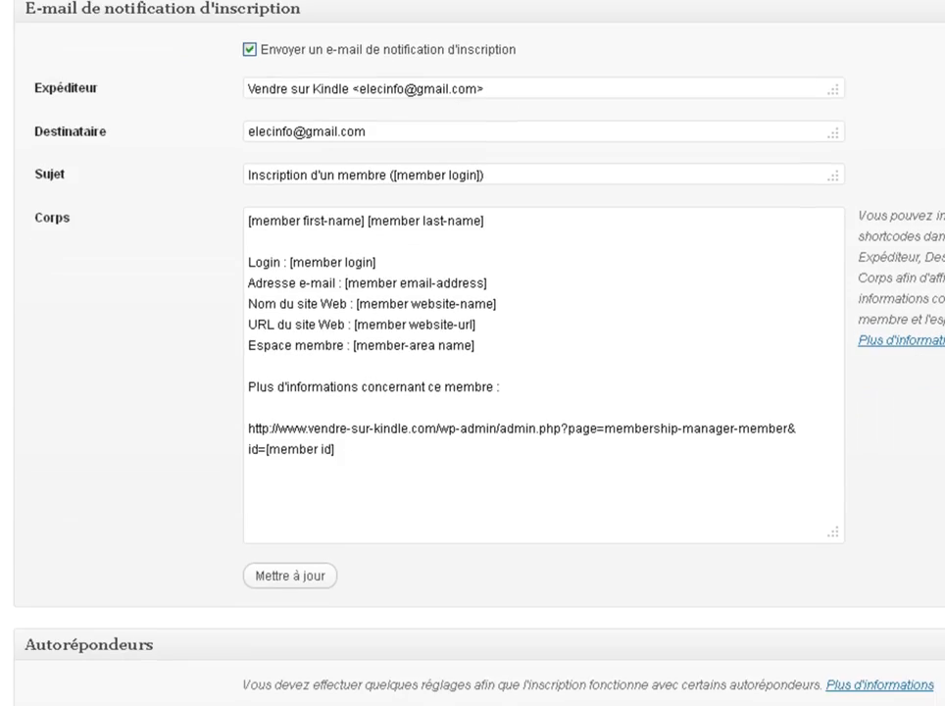
scroll(473, 392, down, 1)
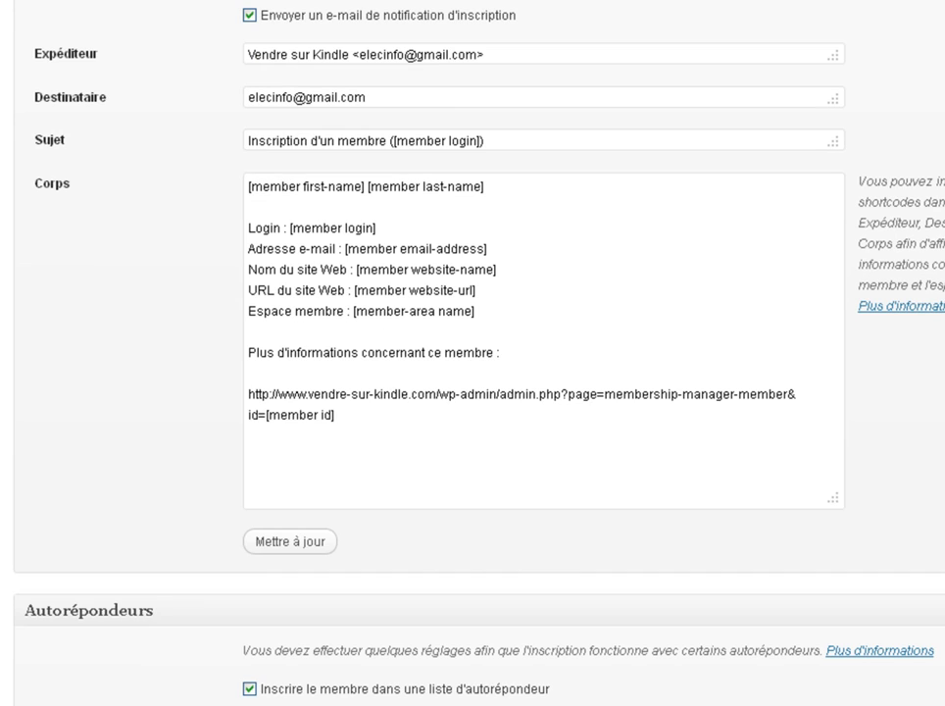
scroll(473, 393, down, 4)
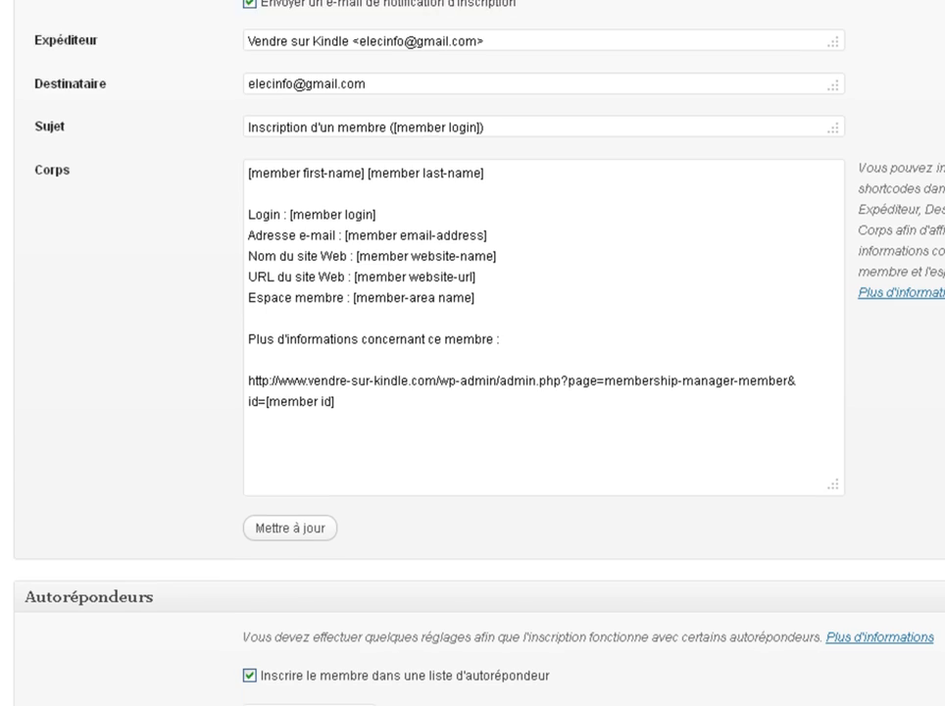
Step: Examine the autoresponder subscription settings, the available autoresponder services and their integration fields
scroll(473, 392, down, 3)
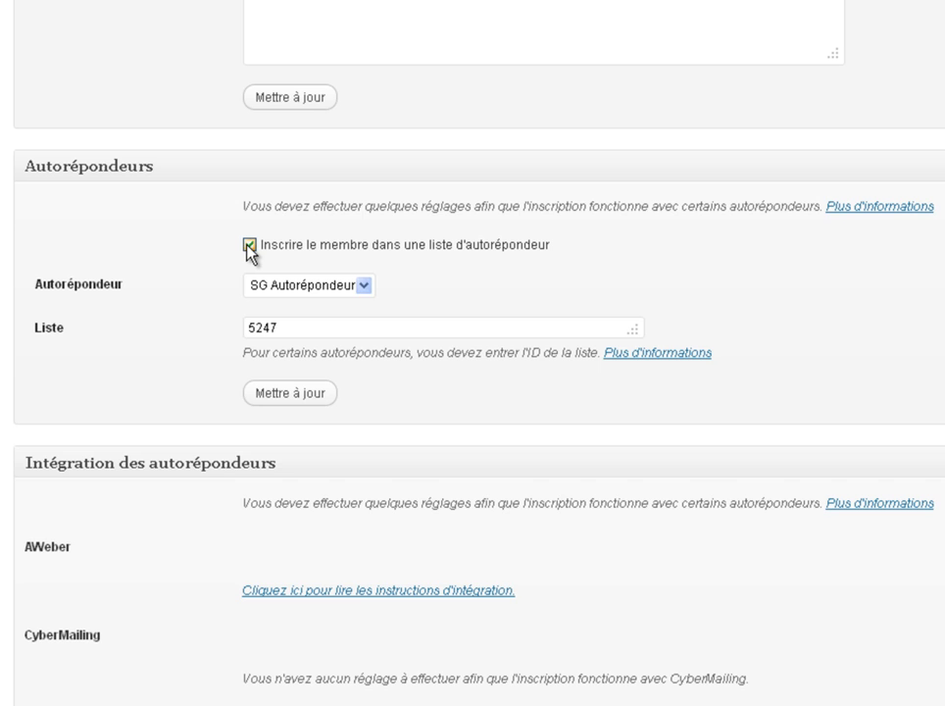
click(365, 285)
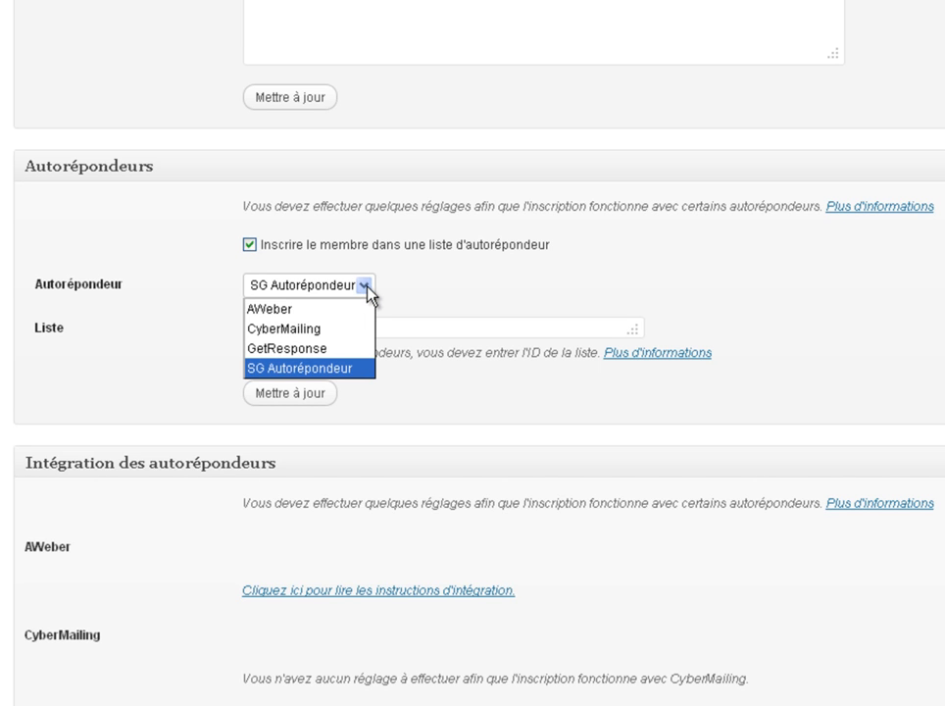
click(49, 414)
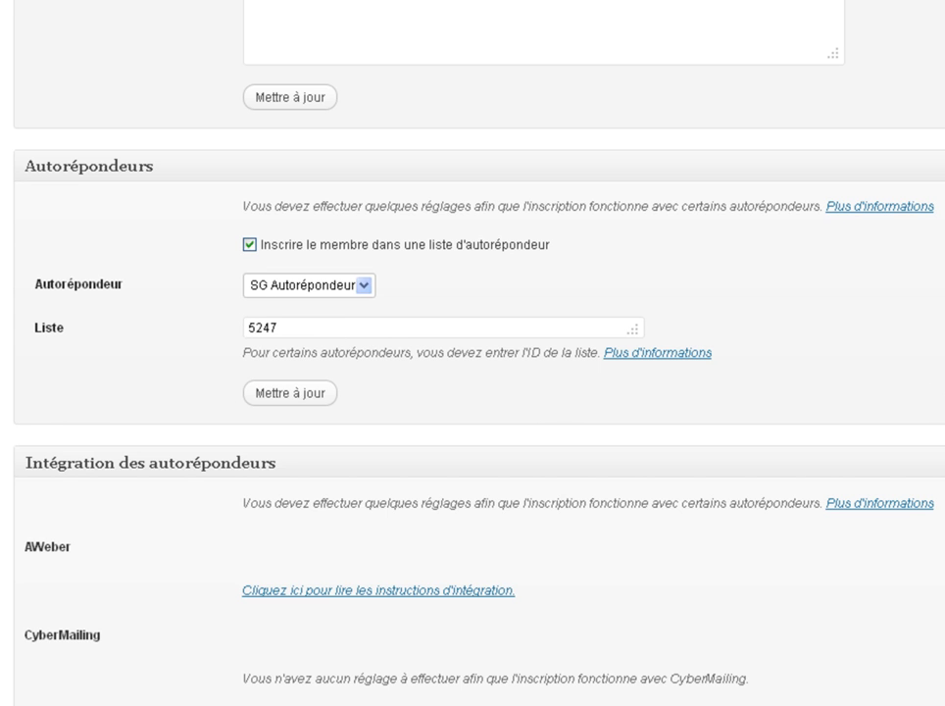
scroll(103, 123, down, 4)
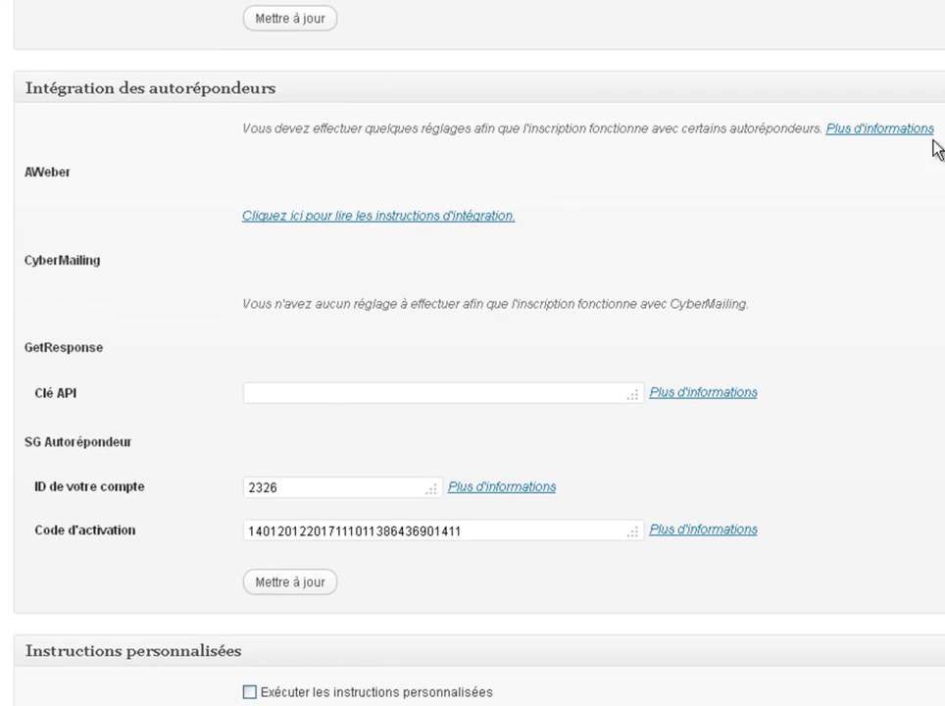
scroll(473, 353, down, 4)
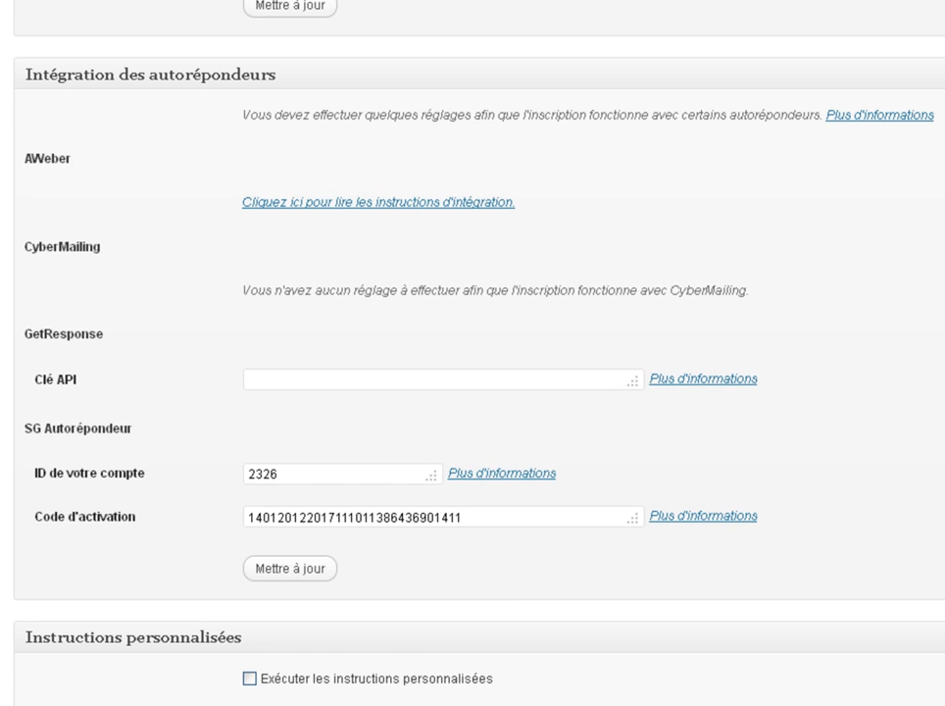
Step: Review the custom instructions, the password reset, activation, deactivation and deletion e-mail templates, and the displayed modules
scroll(473, 353, down, 1)
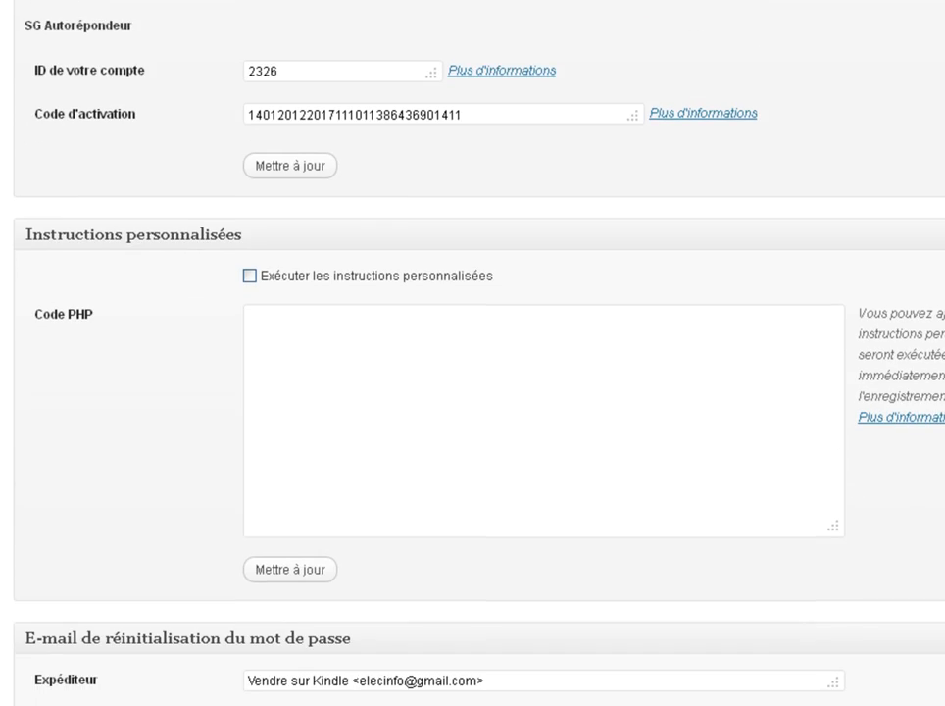
scroll(473, 353, down, 5)
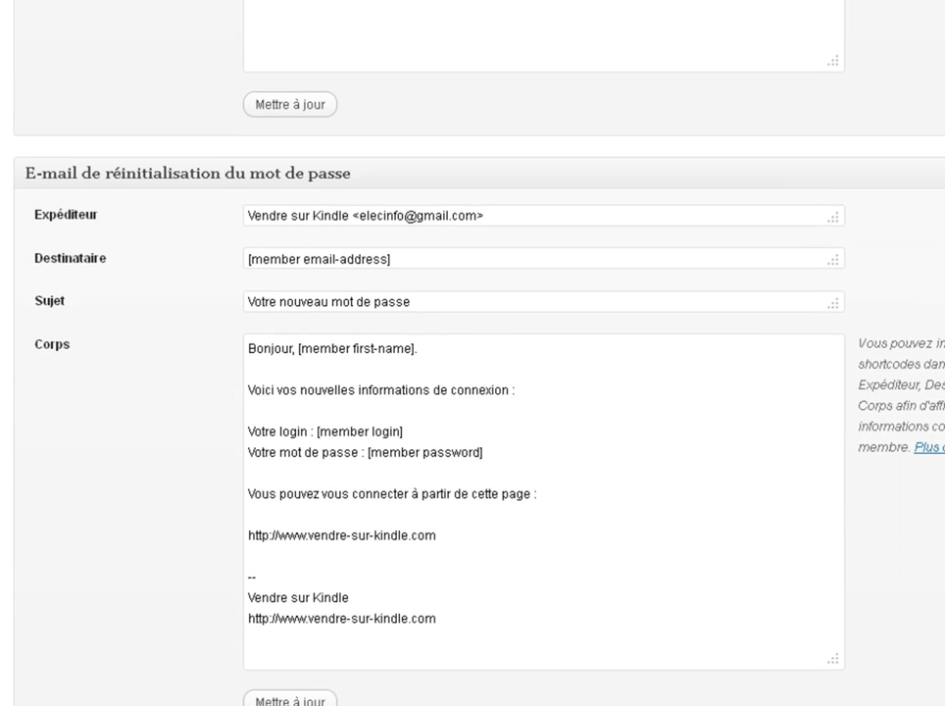
scroll(472, 353, down, 2)
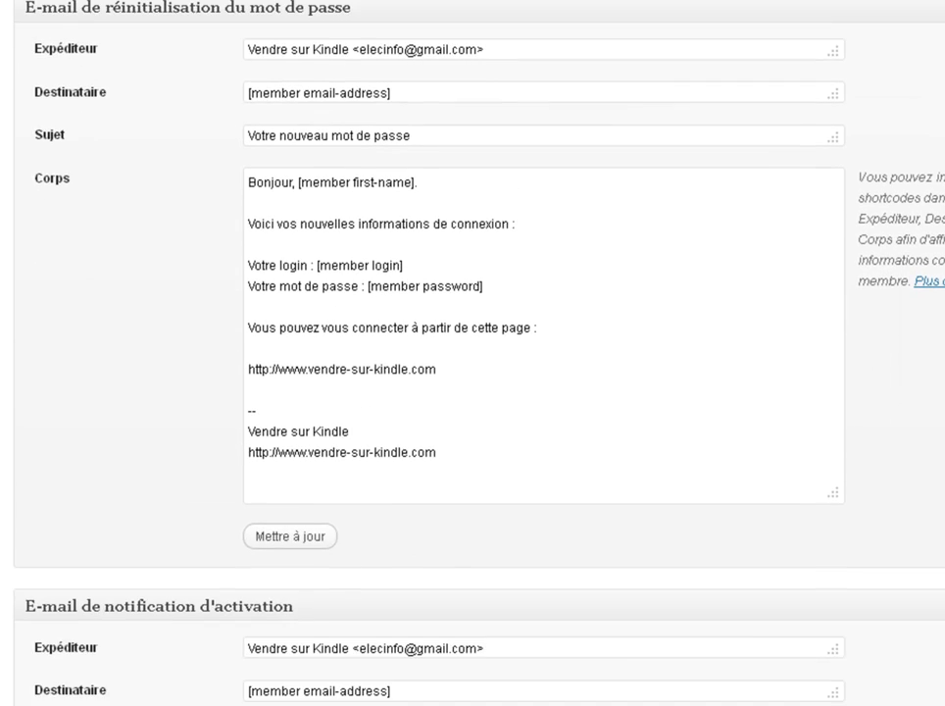
scroll(472, 353, down, 7)
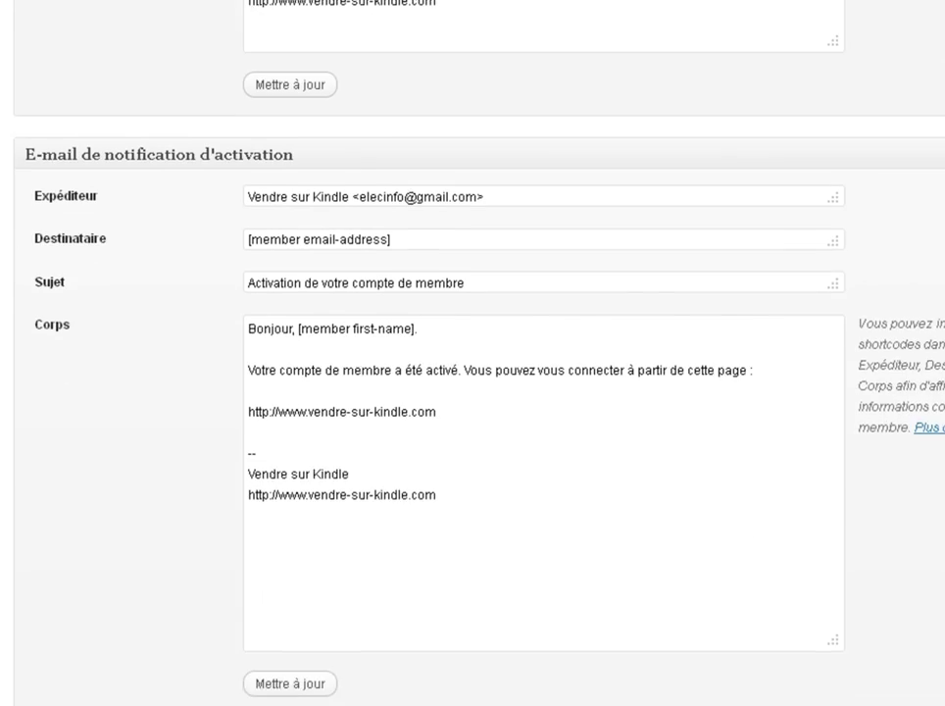
scroll(473, 353, down, 4)
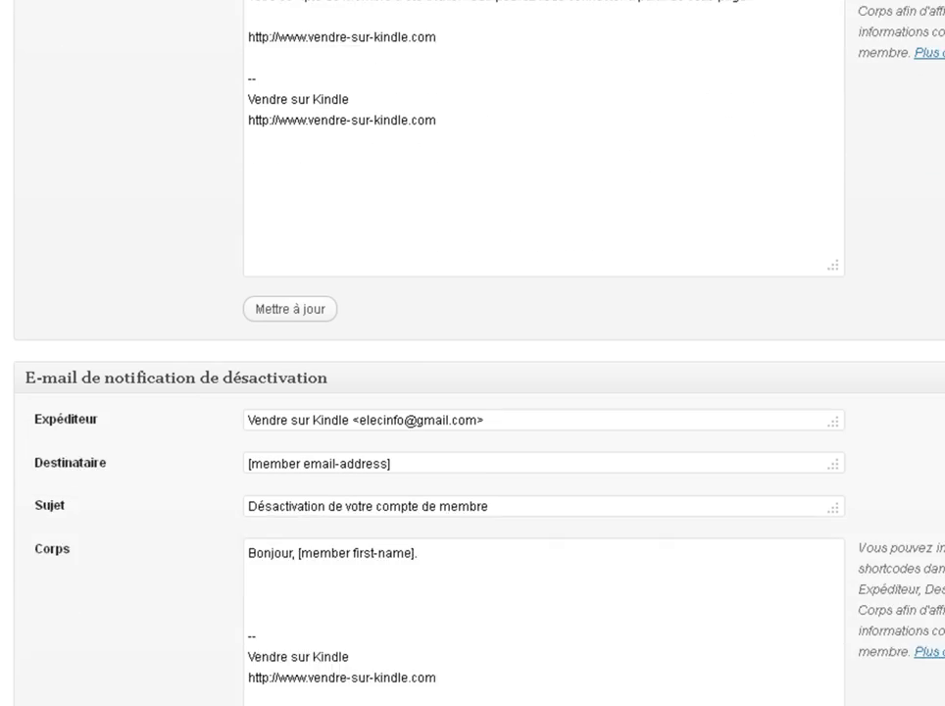
scroll(473, 353, down, 6)
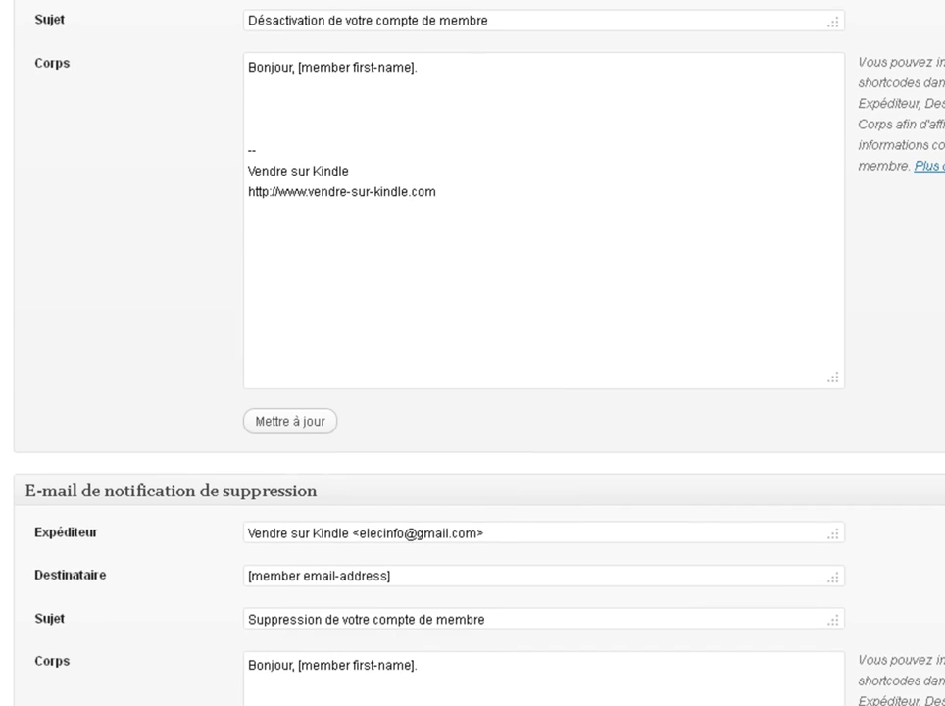
scroll(472, 353, down, 6)
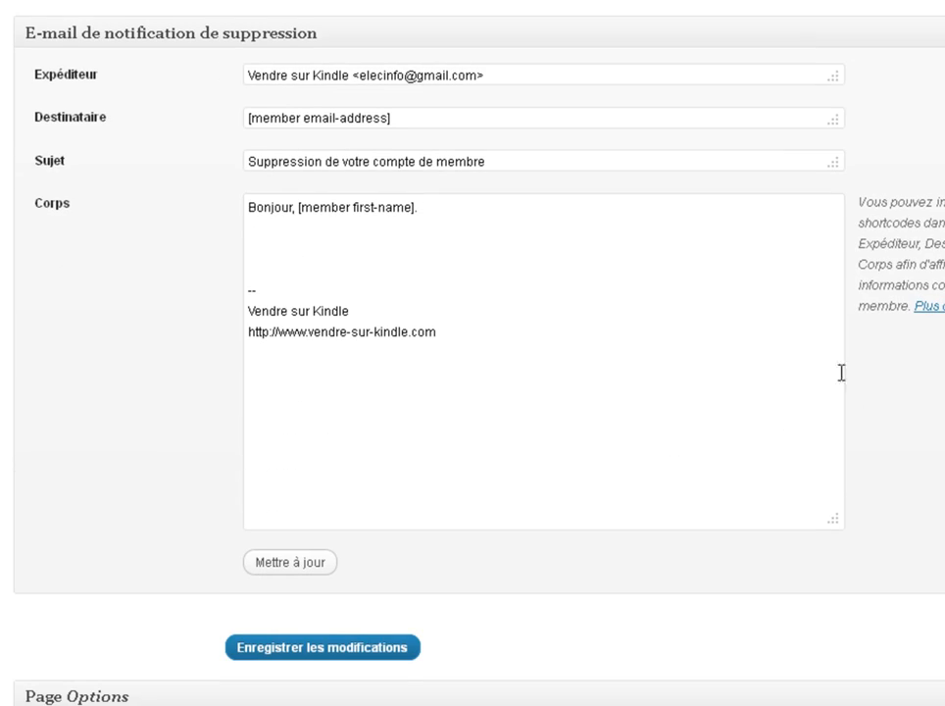
scroll(473, 353, down, 6)
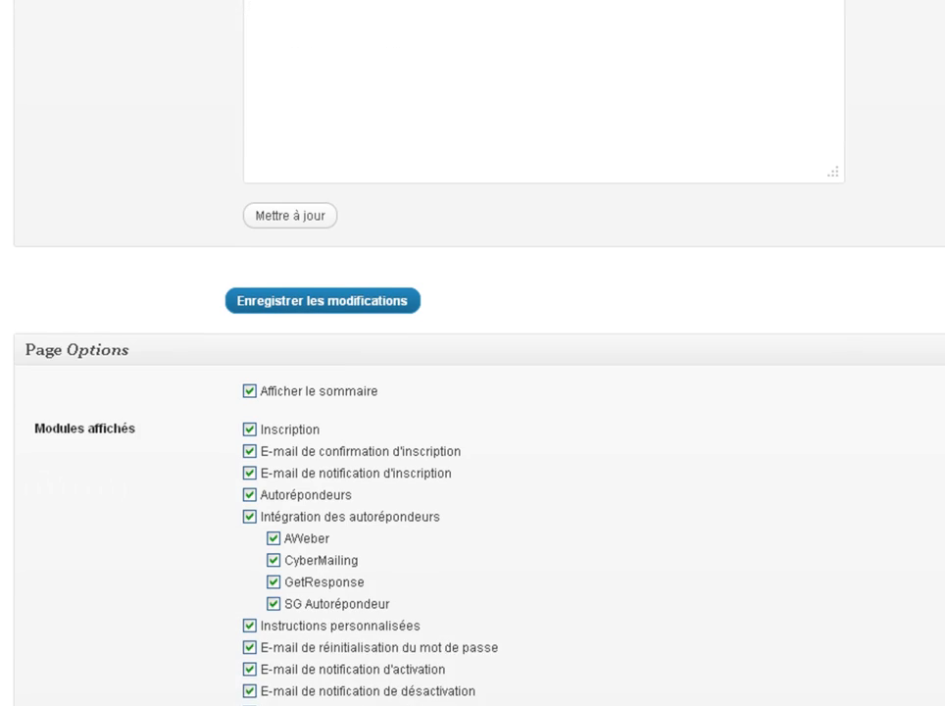
scroll(473, 353, up, 13)
scroll(472, 353, up, 12)
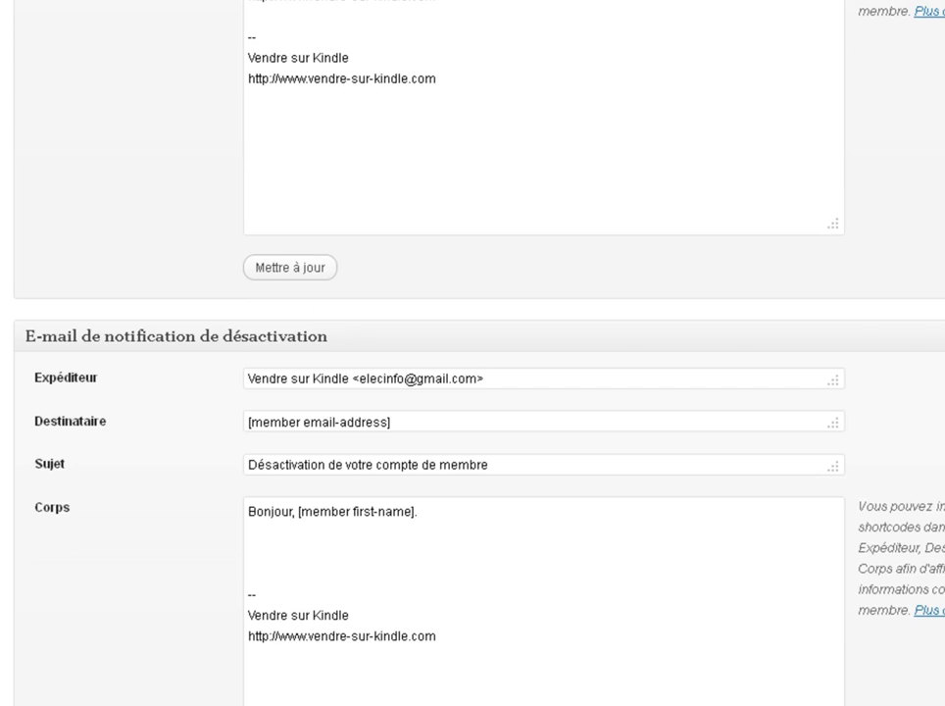
scroll(473, 353, up, 12)
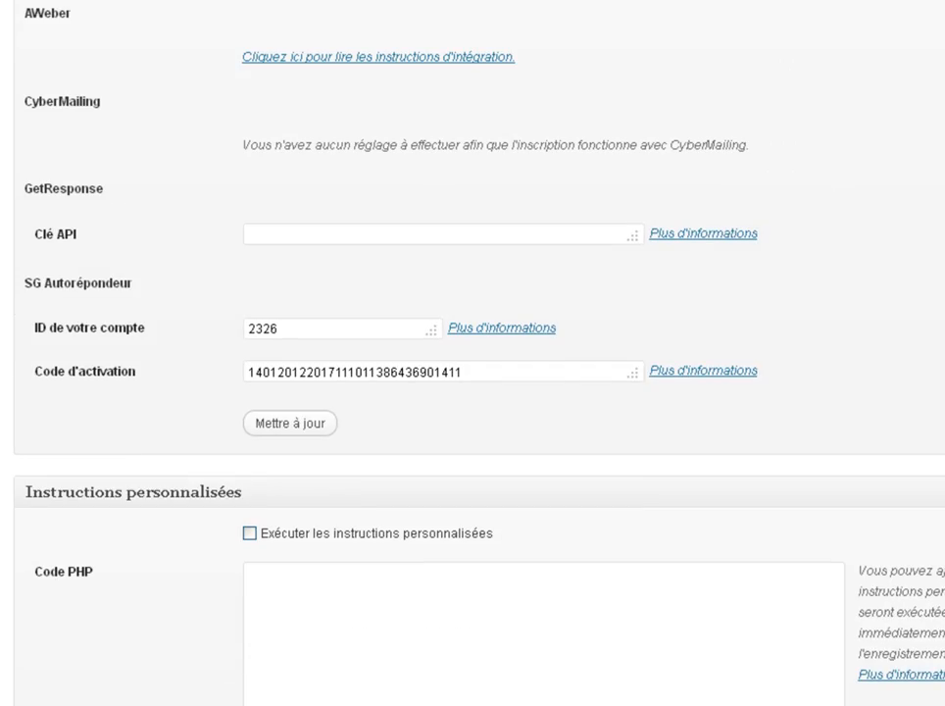
scroll(473, 353, up, 10)
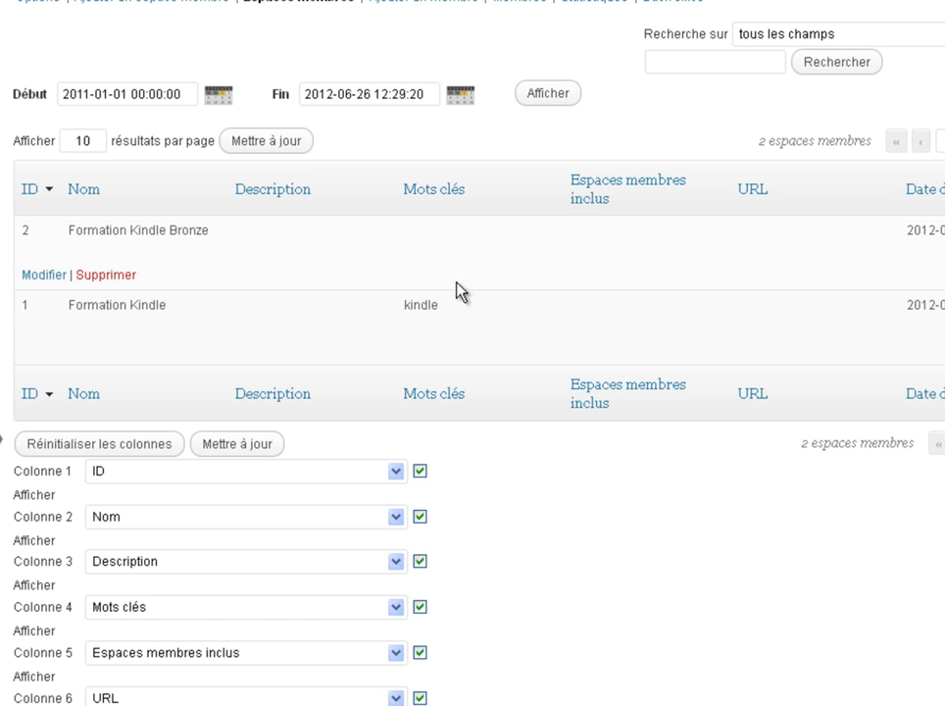
Step: Open the Formation Kindle Bronze member area for editing and review its general information, registration and confirmation e-mail settings
click(44, 276)
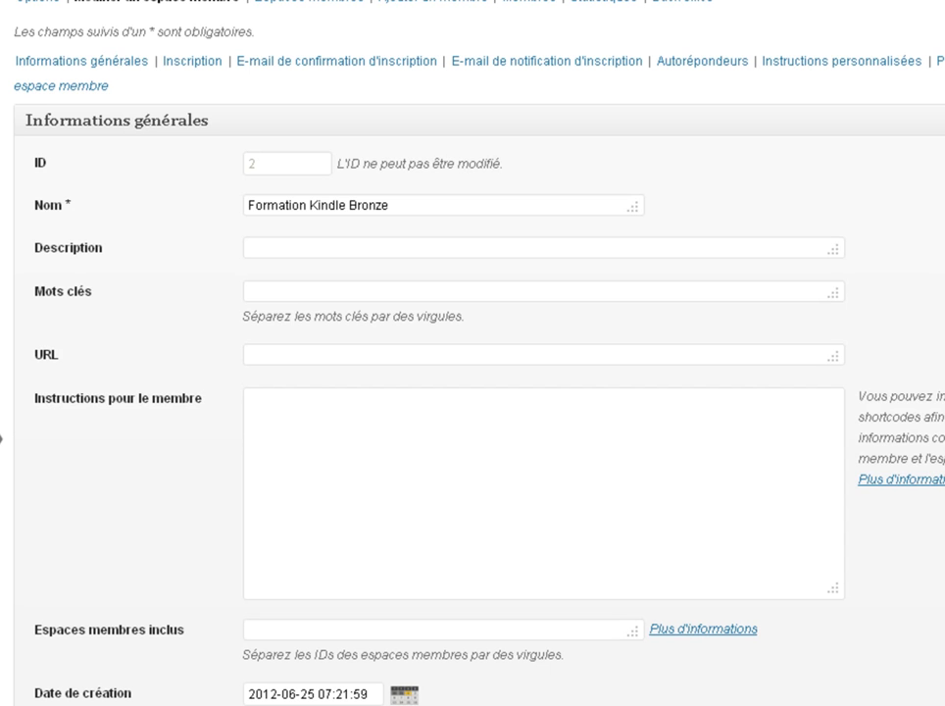
scroll(472, 353, down, 1)
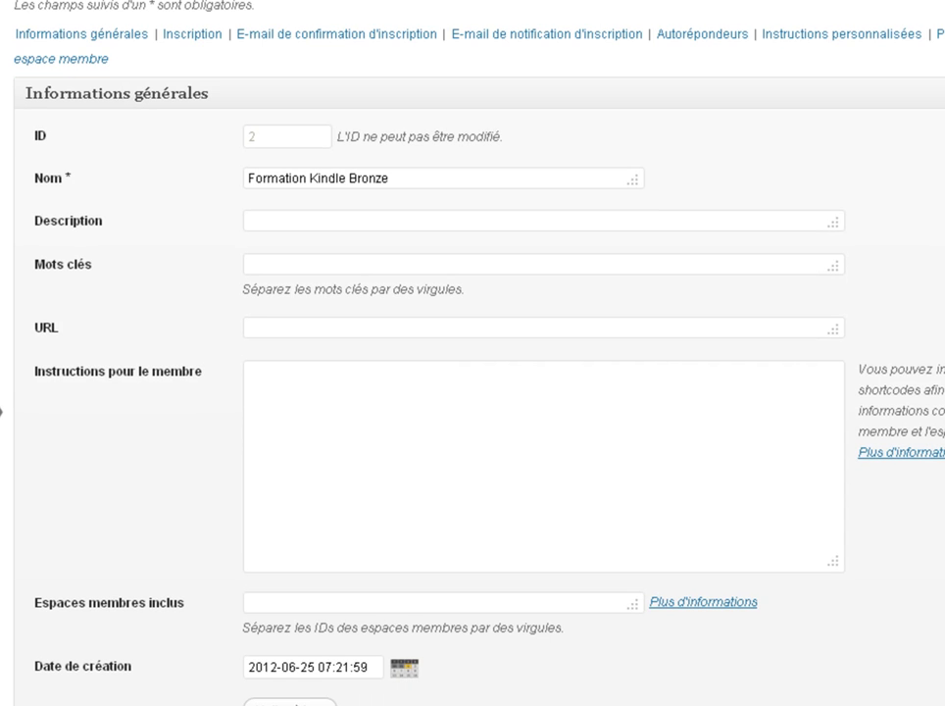
scroll(473, 353, down, 5)
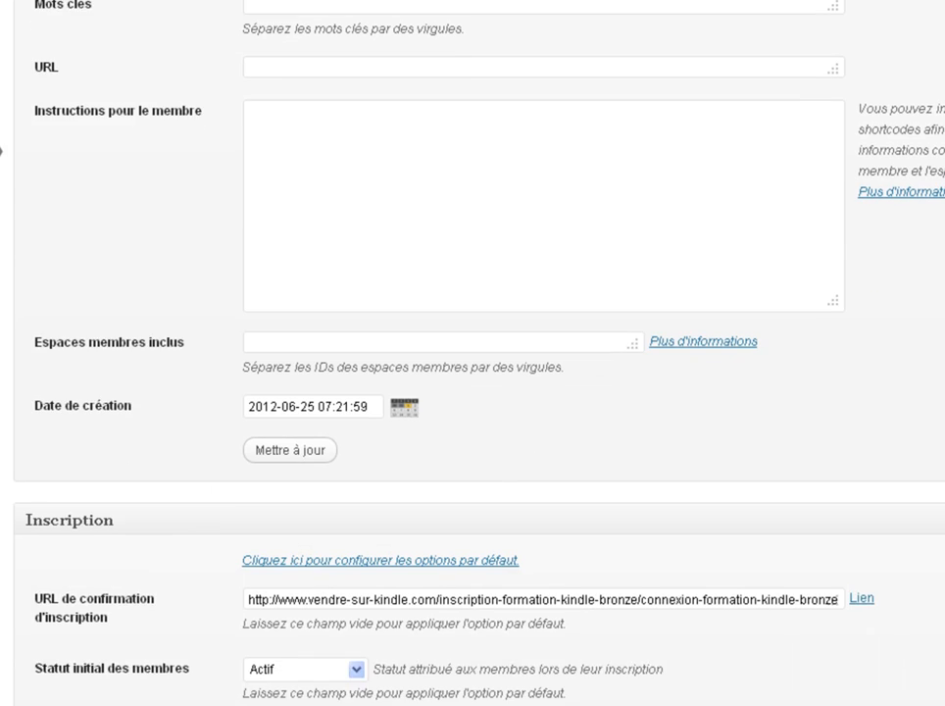
scroll(472, 354, down, 6)
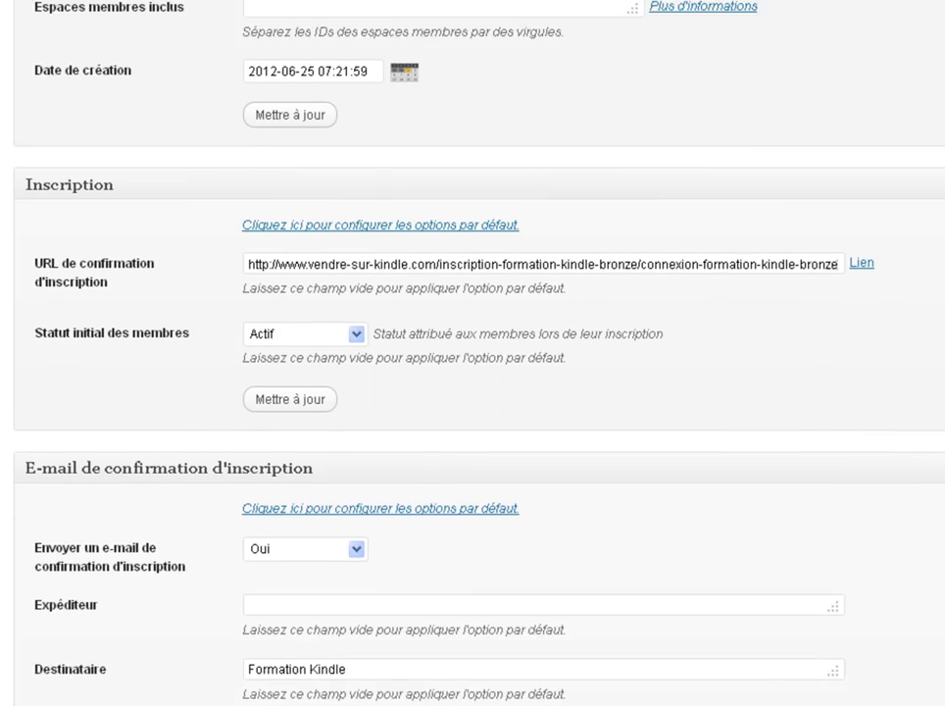
scroll(473, 353, down, 1)
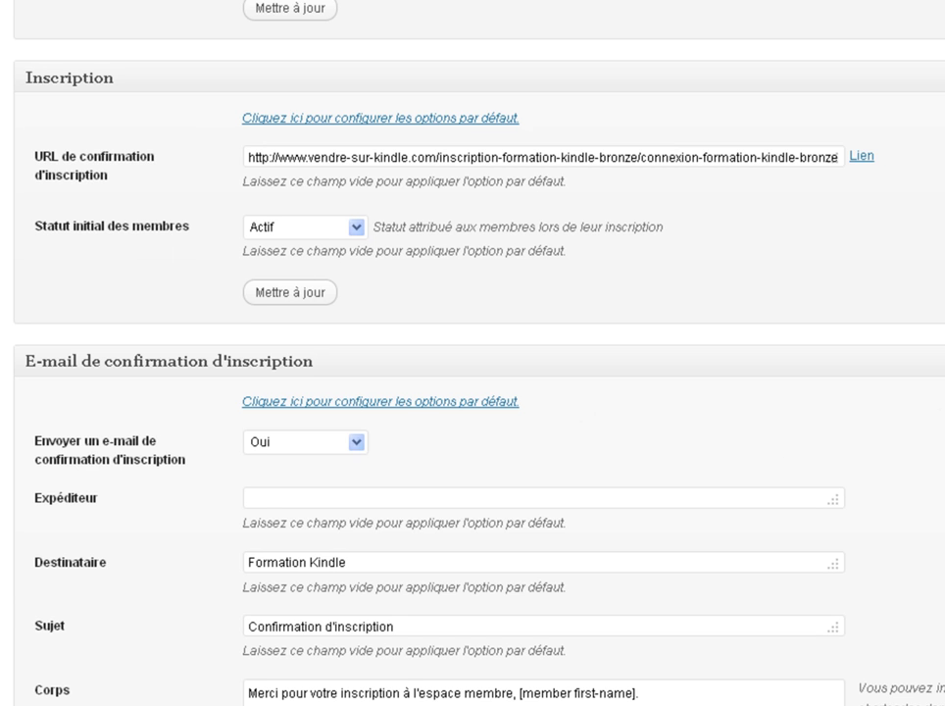
scroll(473, 353, down, 12)
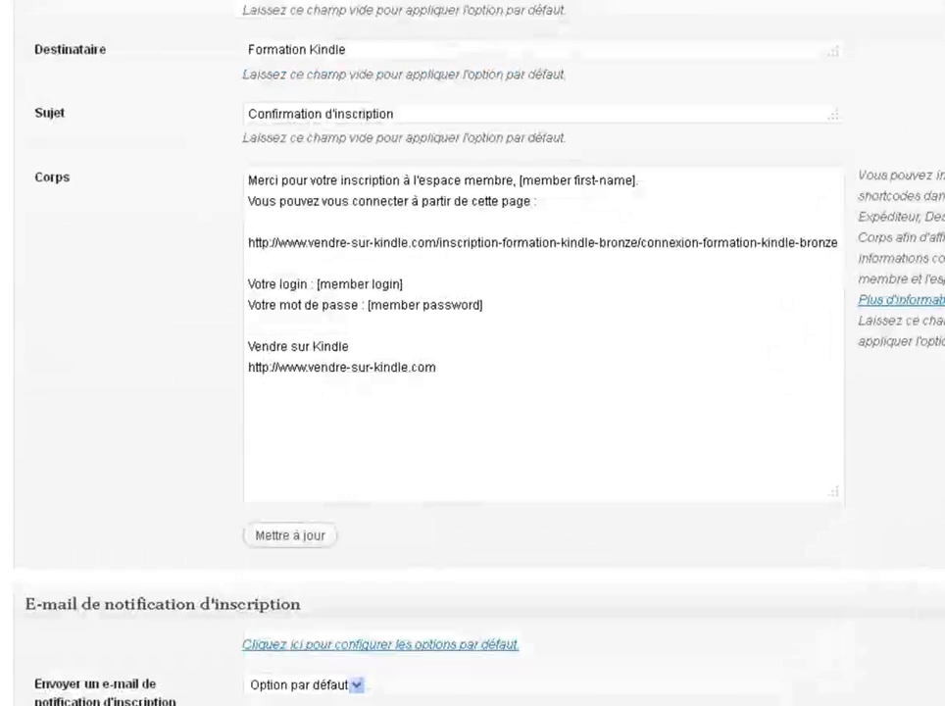
scroll(473, 353, up, 20)
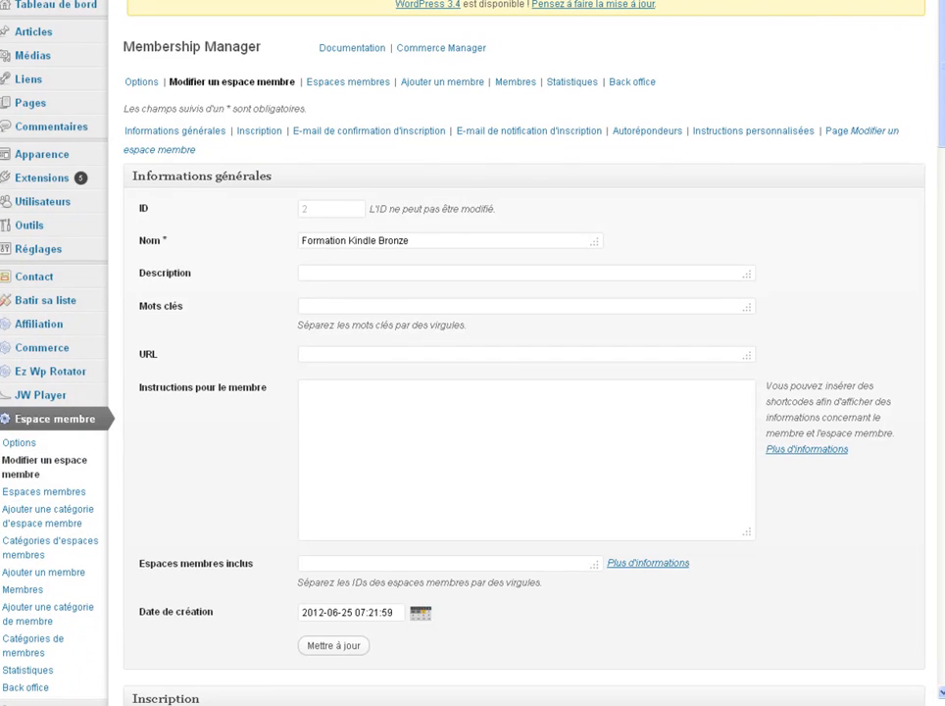
drag(943, 80, 937, 20)
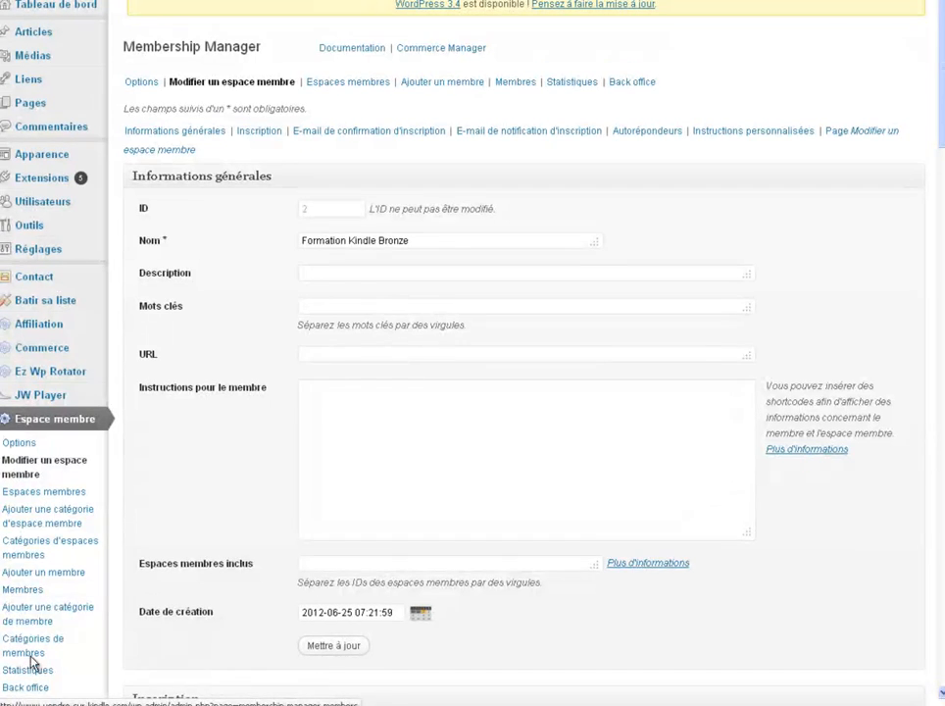
Step: Open the list of registered members and review its columns, statuses and registration dates
click(31, 592)
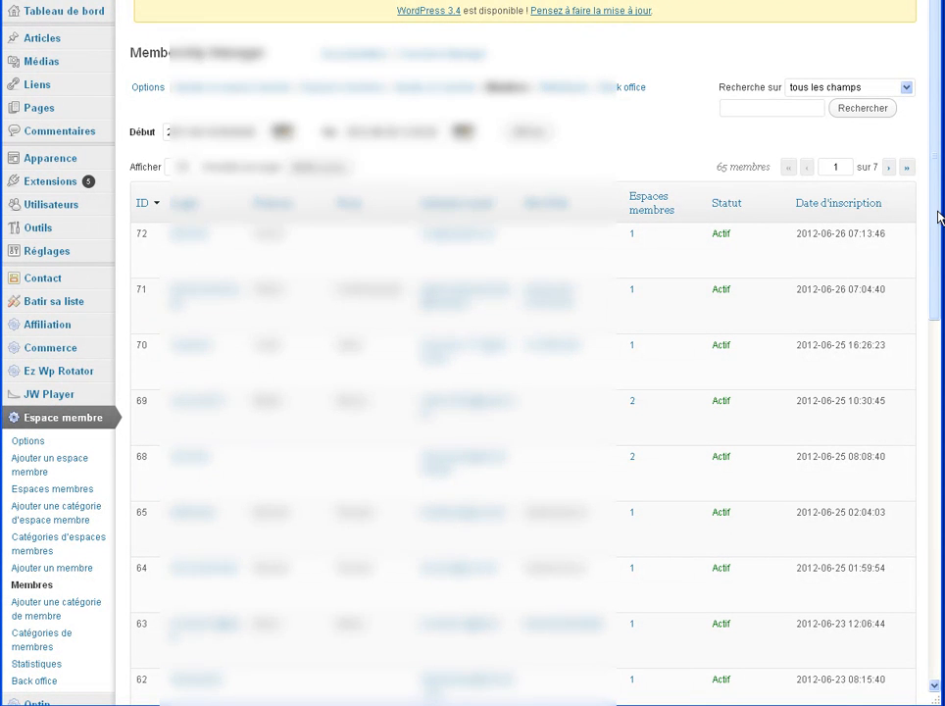
drag(936, 217, 926, 416)
scroll(925, 416, up, 3)
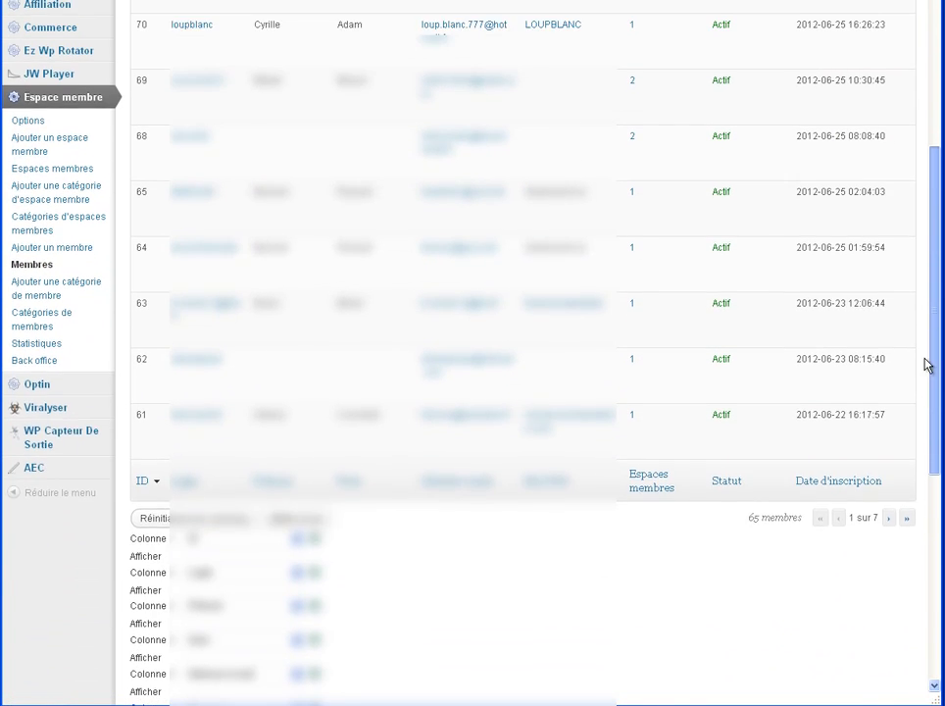
scroll(922, 281, up, 4)
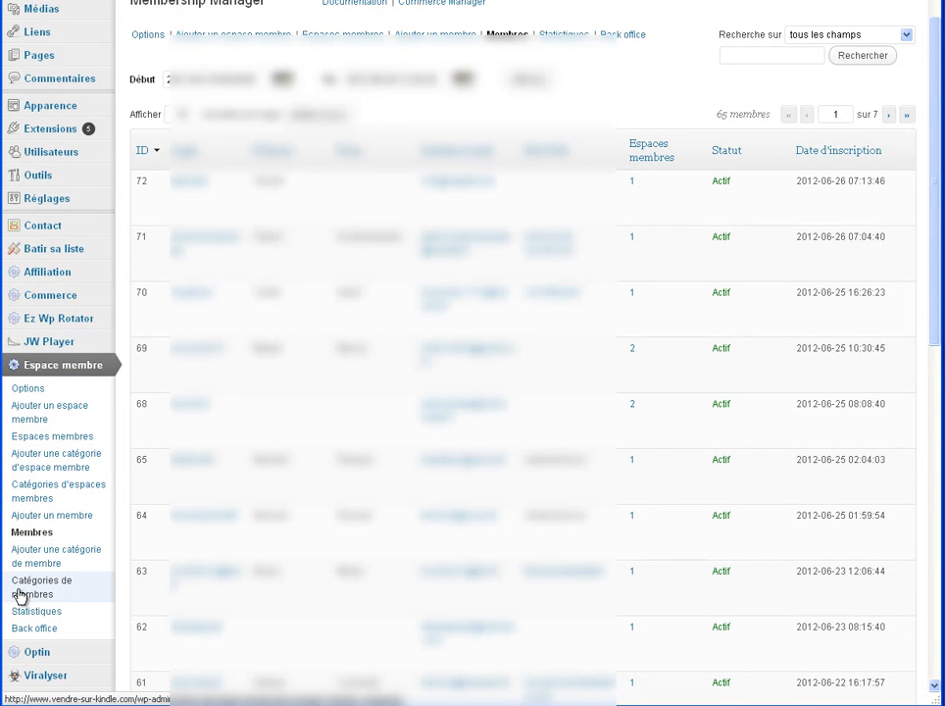
Step: Open the membership statistics and review the global figures, the table display settings and the members table
click(41, 612)
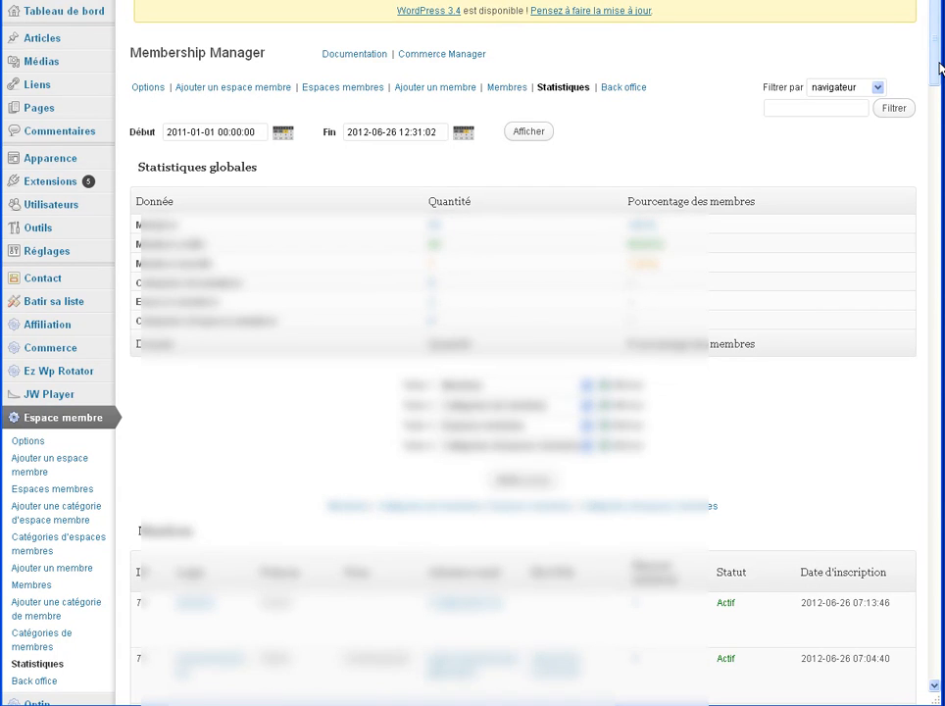
drag(939, 67, 940, 93)
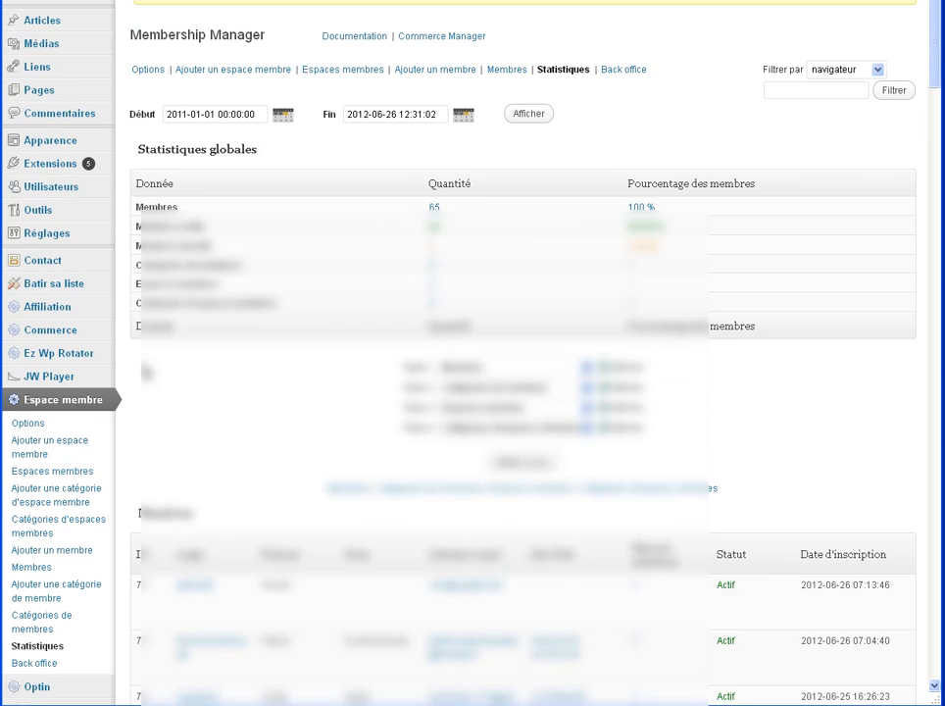
scroll(491, 392, down, 5)
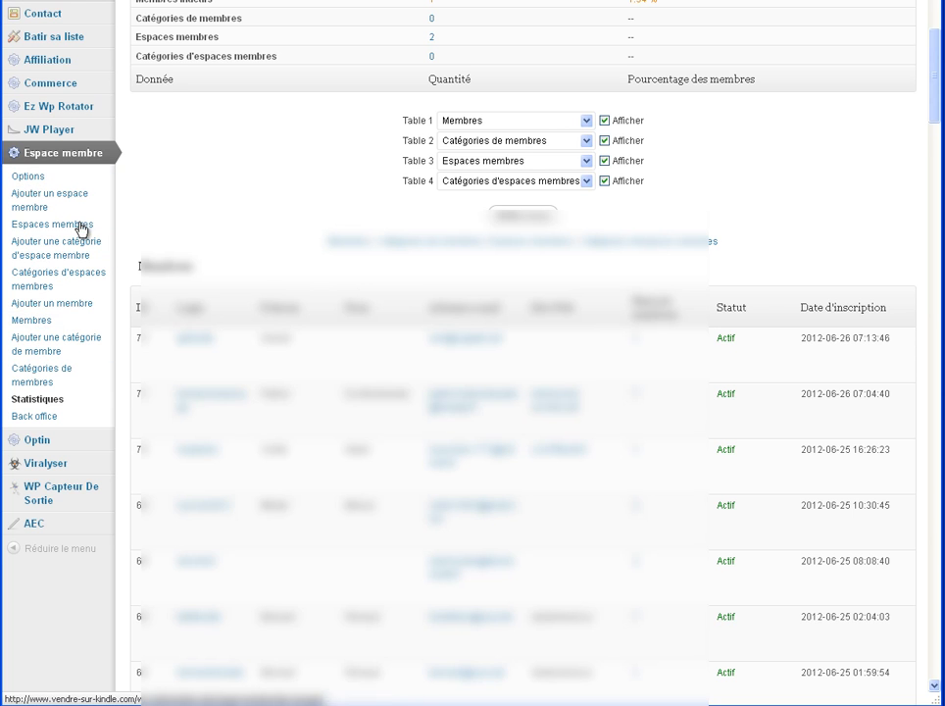
scroll(300, 323, up, 5)
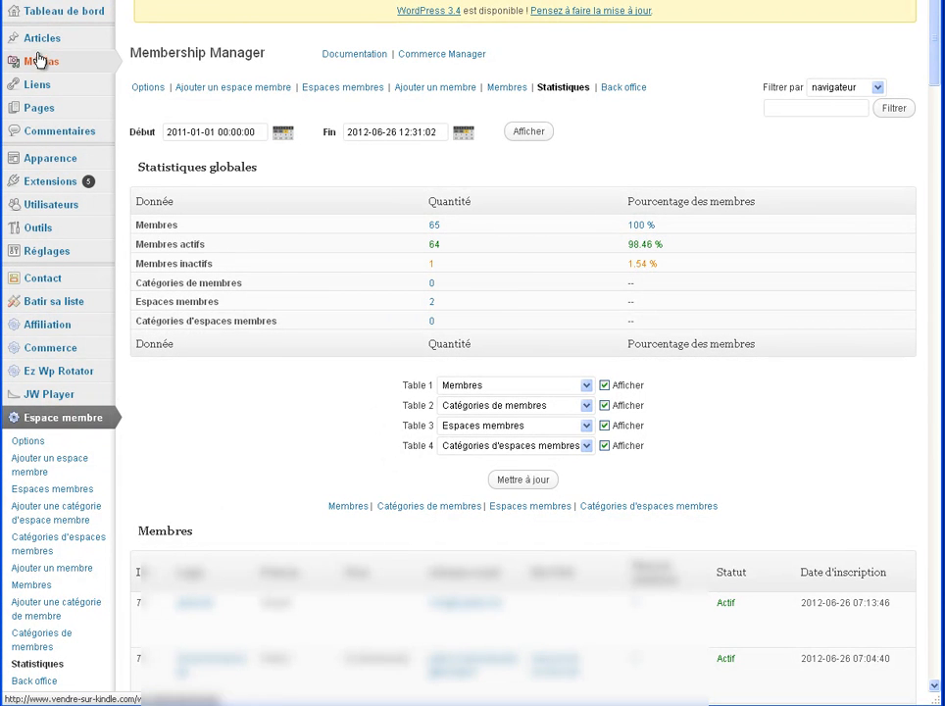
Step: Find the Formation Kindle Bronze page in the list of all site pages and open it for editing
mouse_move(37, 28)
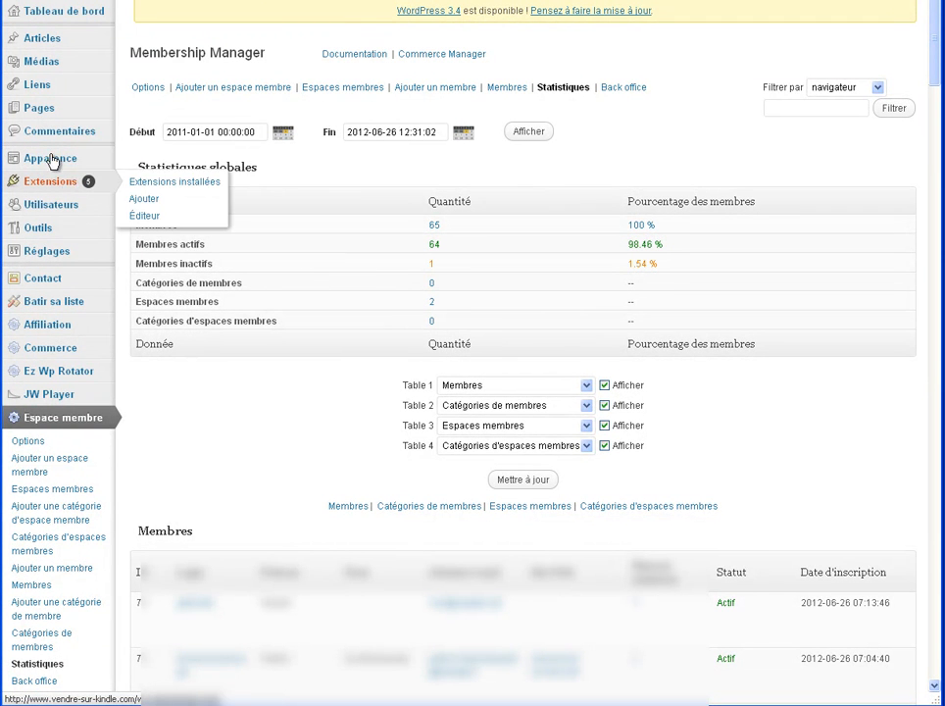
mouse_move(41, 110)
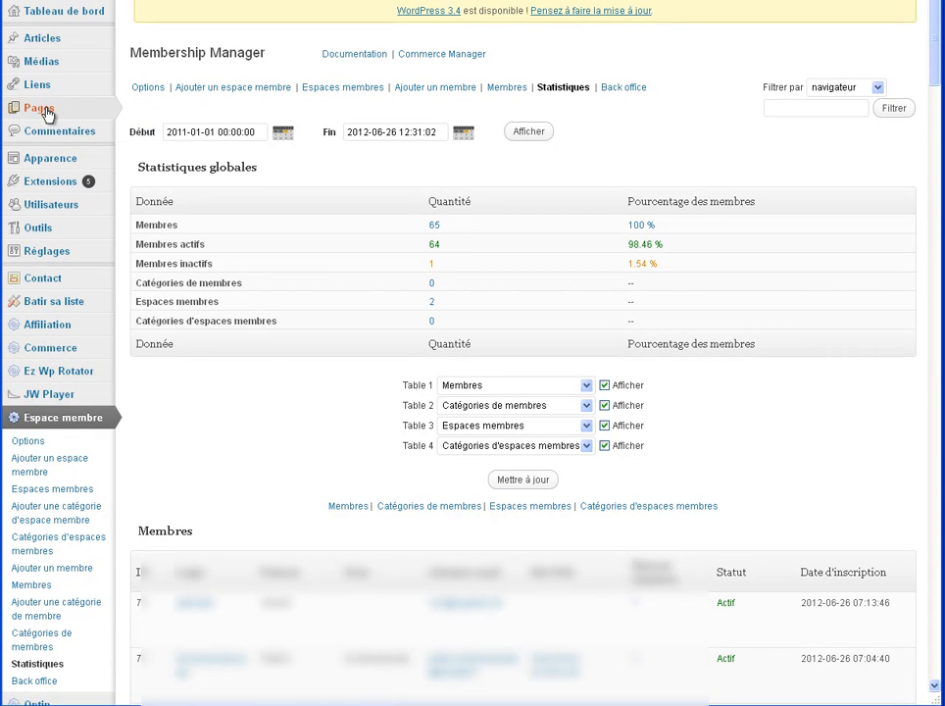
click(162, 108)
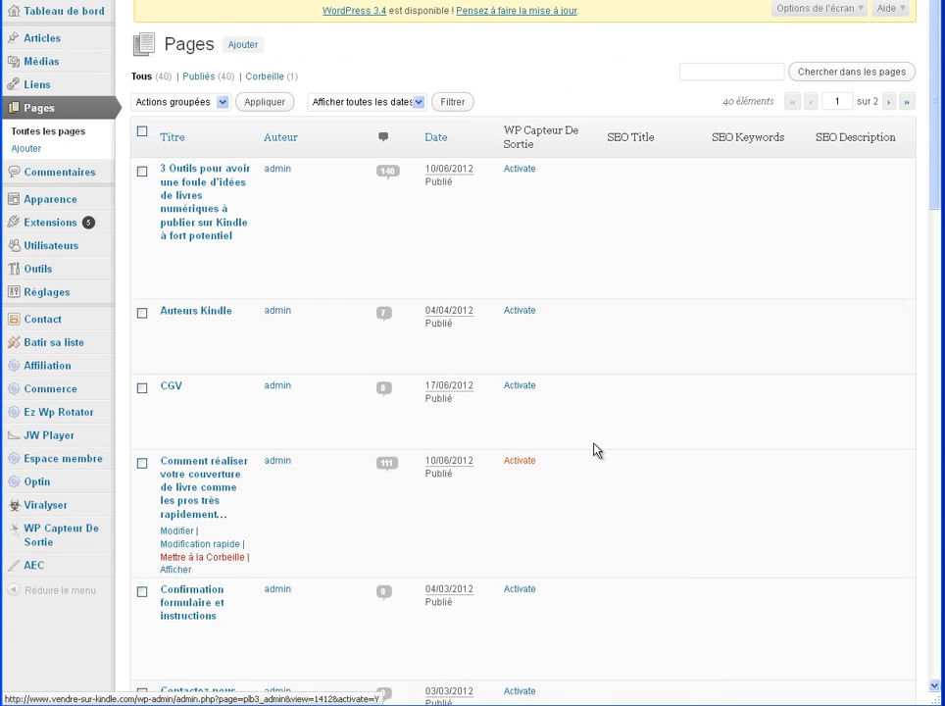
scroll(686, 437, down, 10)
scroll(849, 382, down, 5)
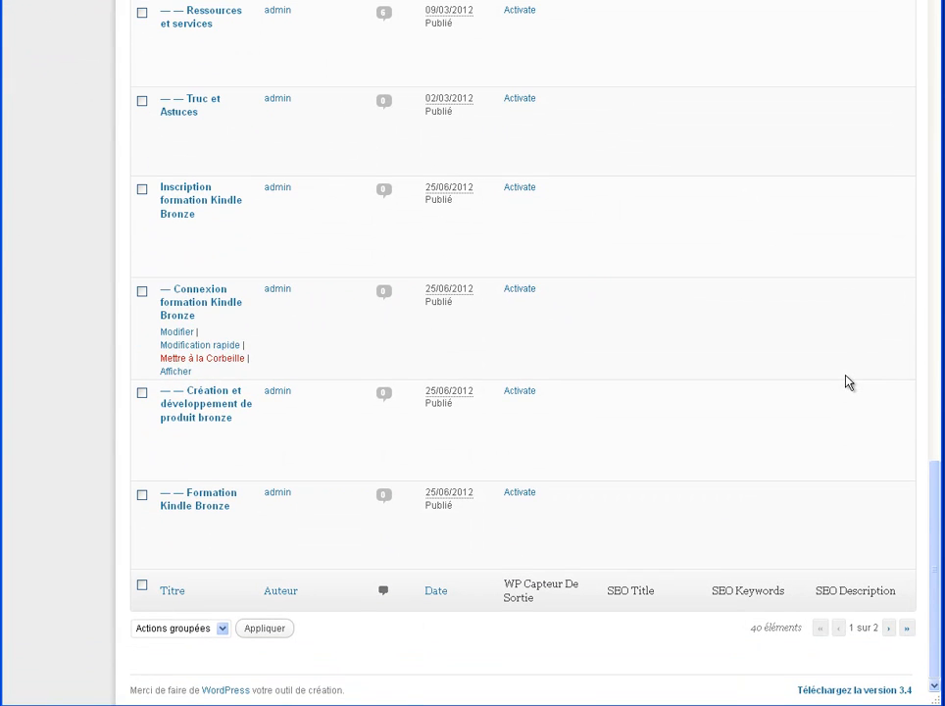
scroll(179, 469, up, 3)
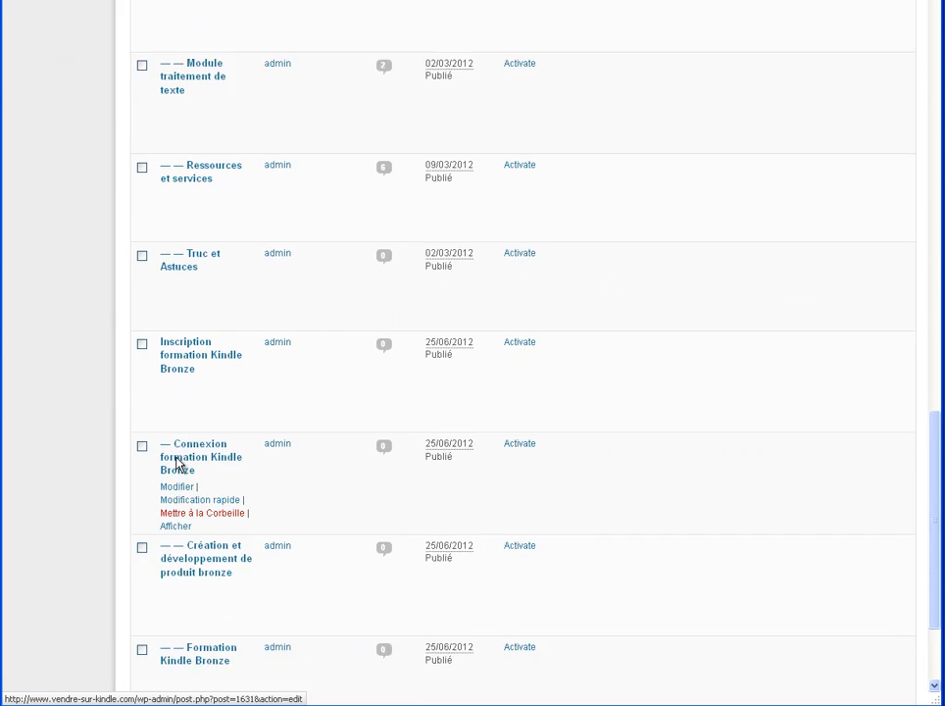
scroll(182, 471, down, 3)
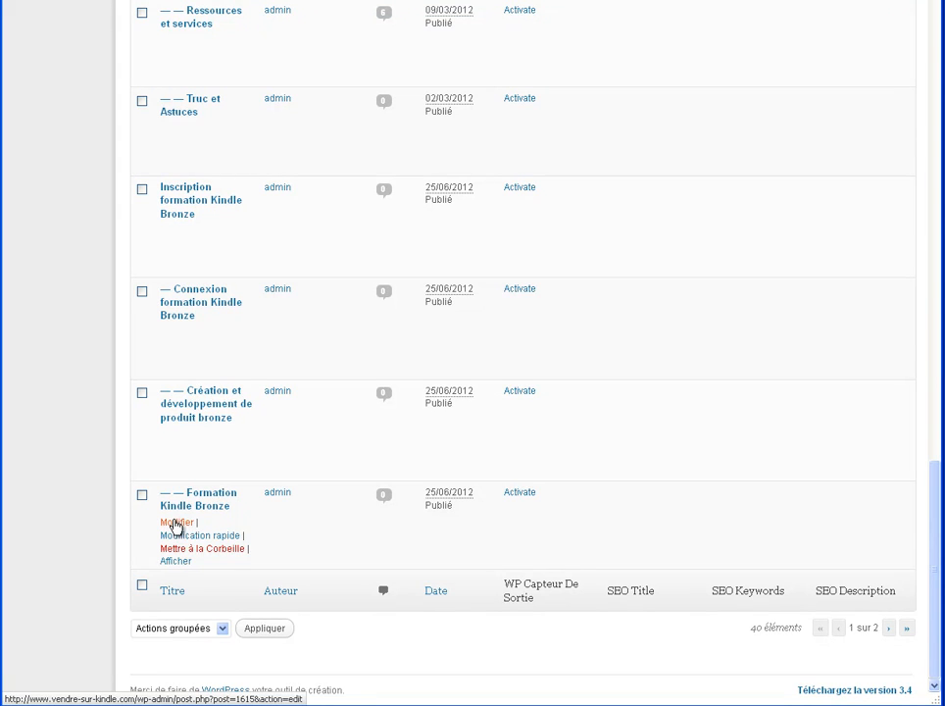
click(173, 528)
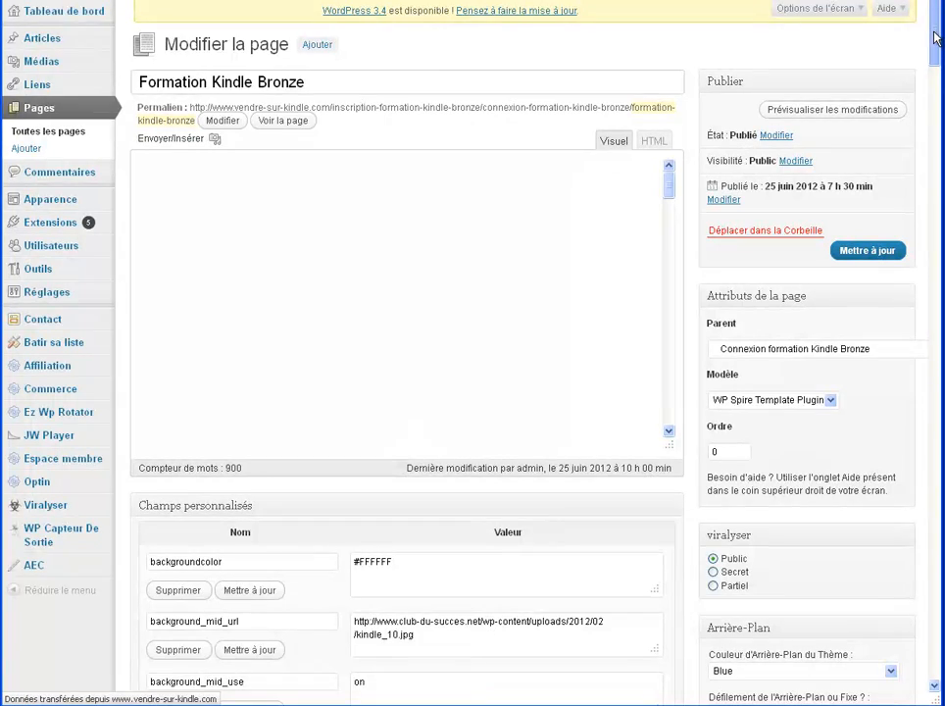
Step: Examine the Formation Kindle Bronze page's custom fields, in particular the membership field with its redirection shortcode
scroll(937, 57, down, 2)
drag(937, 56, 935, 202)
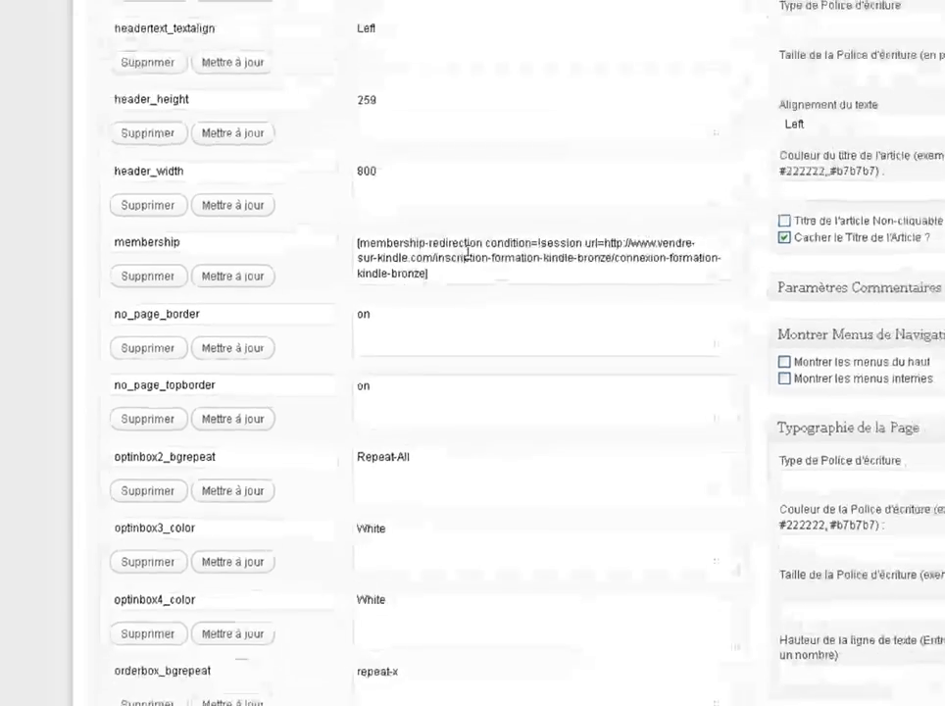
drag(939, 217, 933, 21)
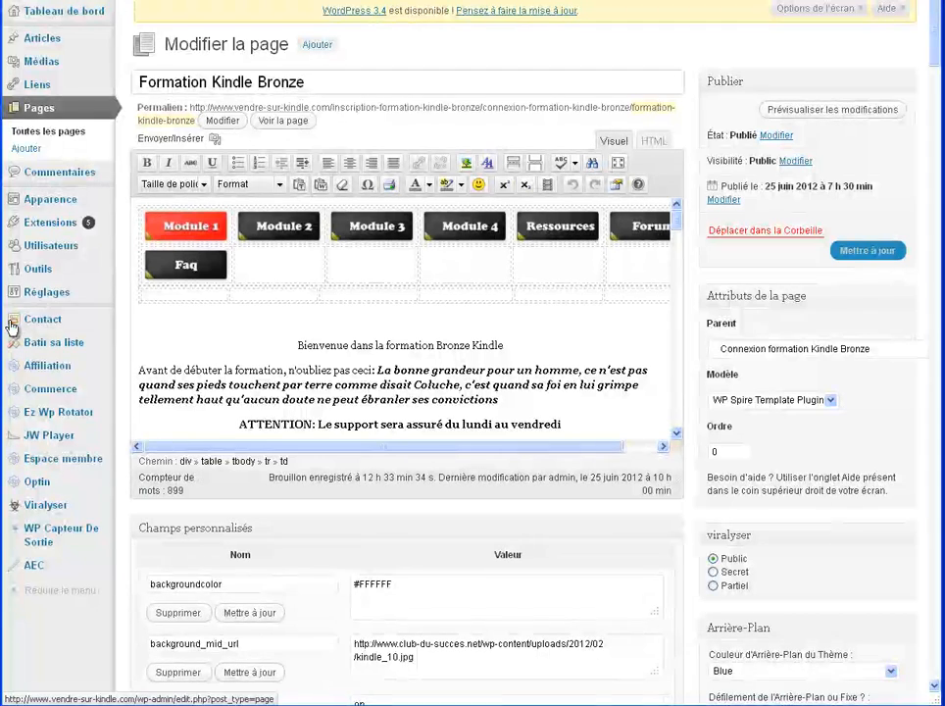
mouse_move(61, 490)
mouse_move(61, 465)
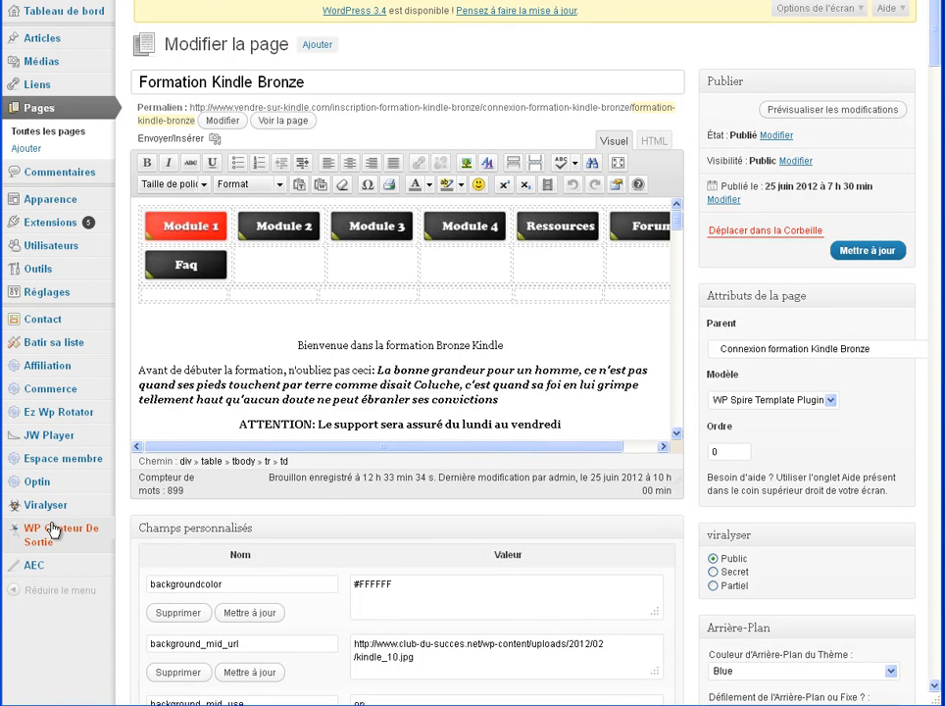
mouse_move(36, 515)
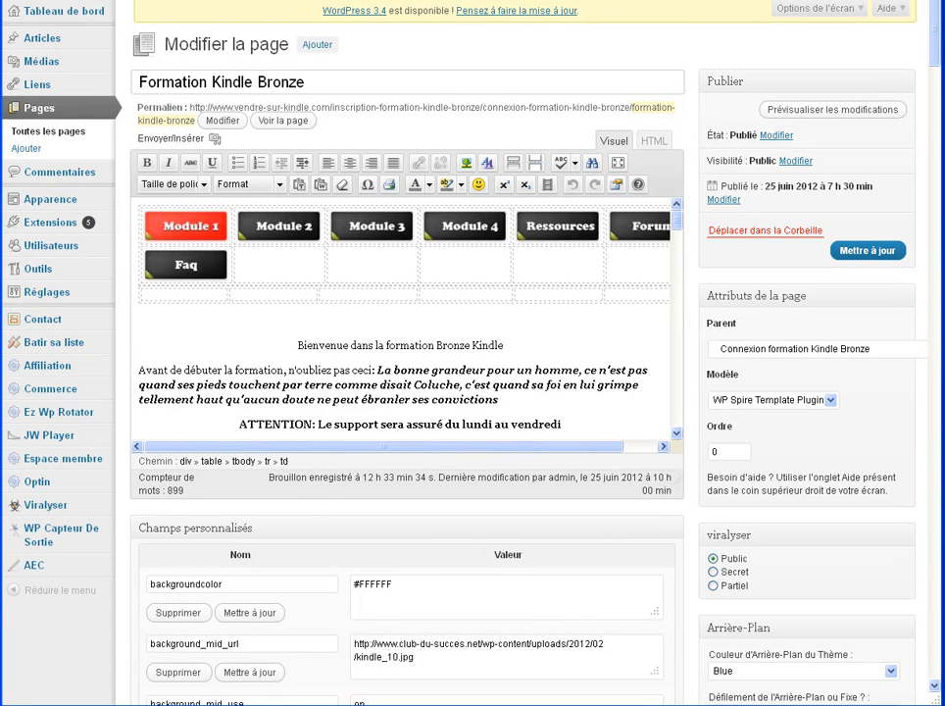